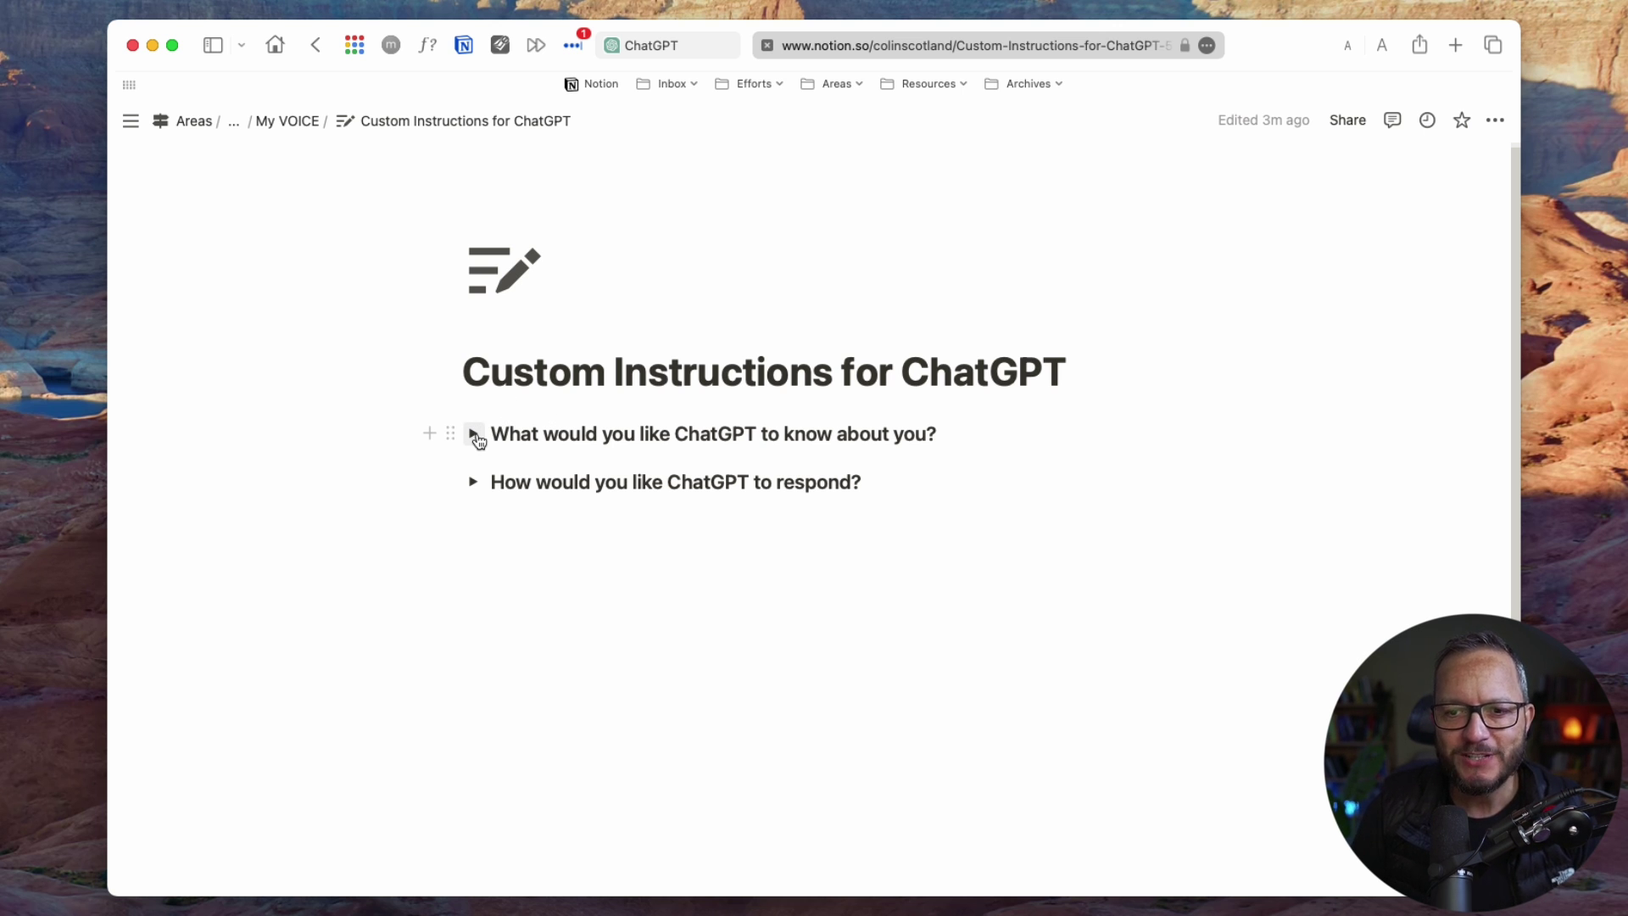
{"action": "left_click", "coordinate": [475, 435]}
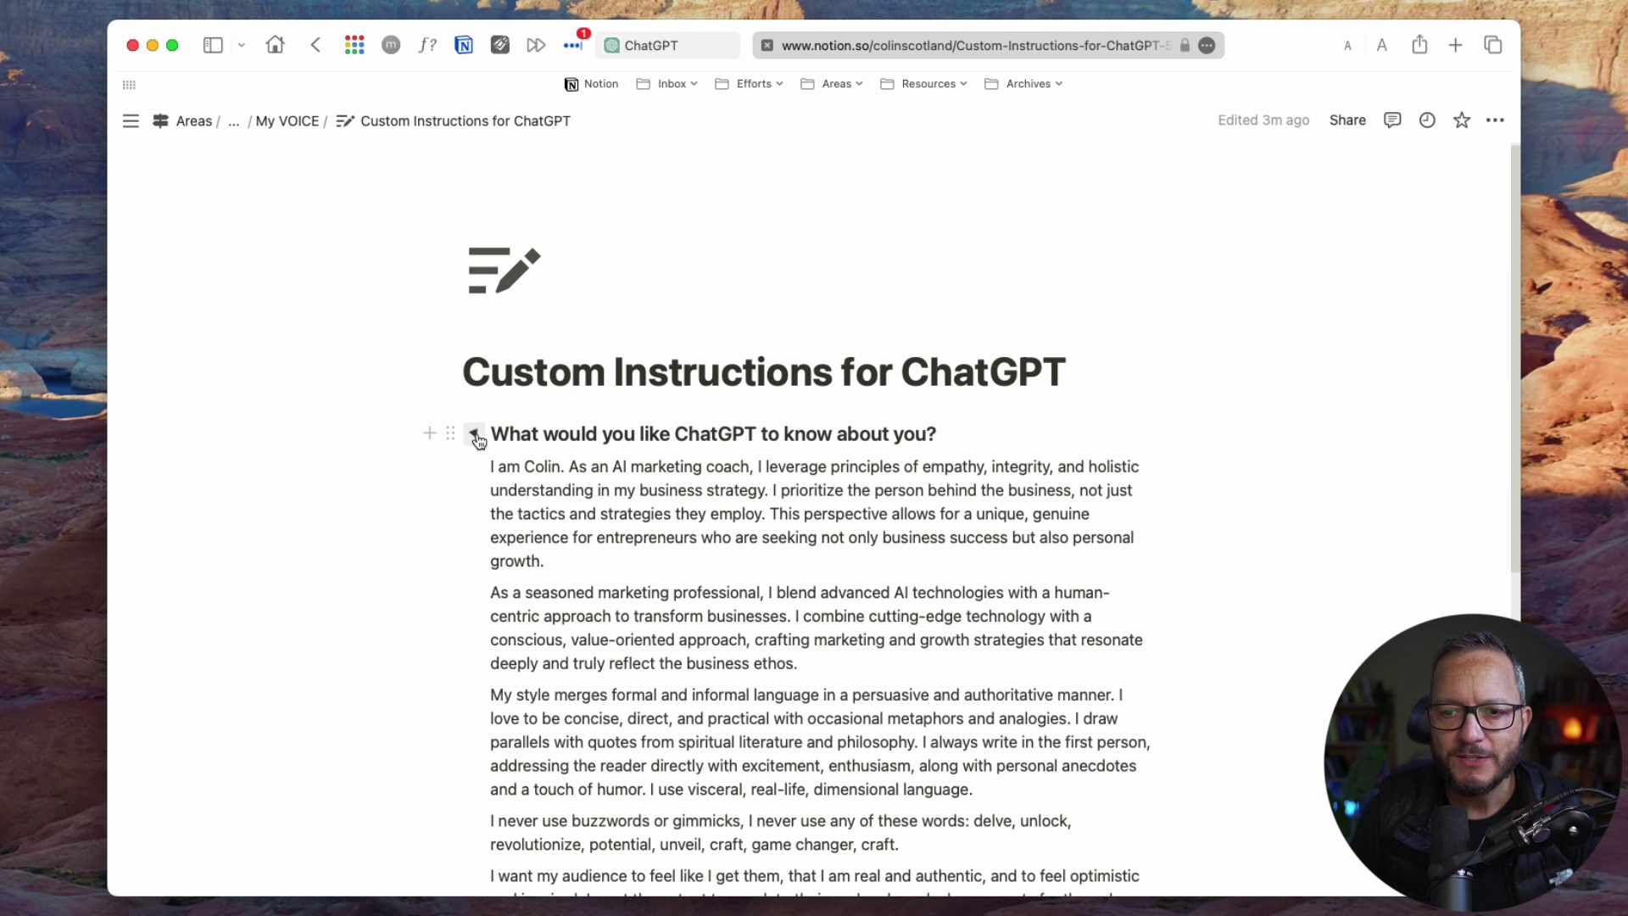
{"action": "scroll", "coordinate": [576, 244], "scroll_direction": "down", "scroll_amount": 5}
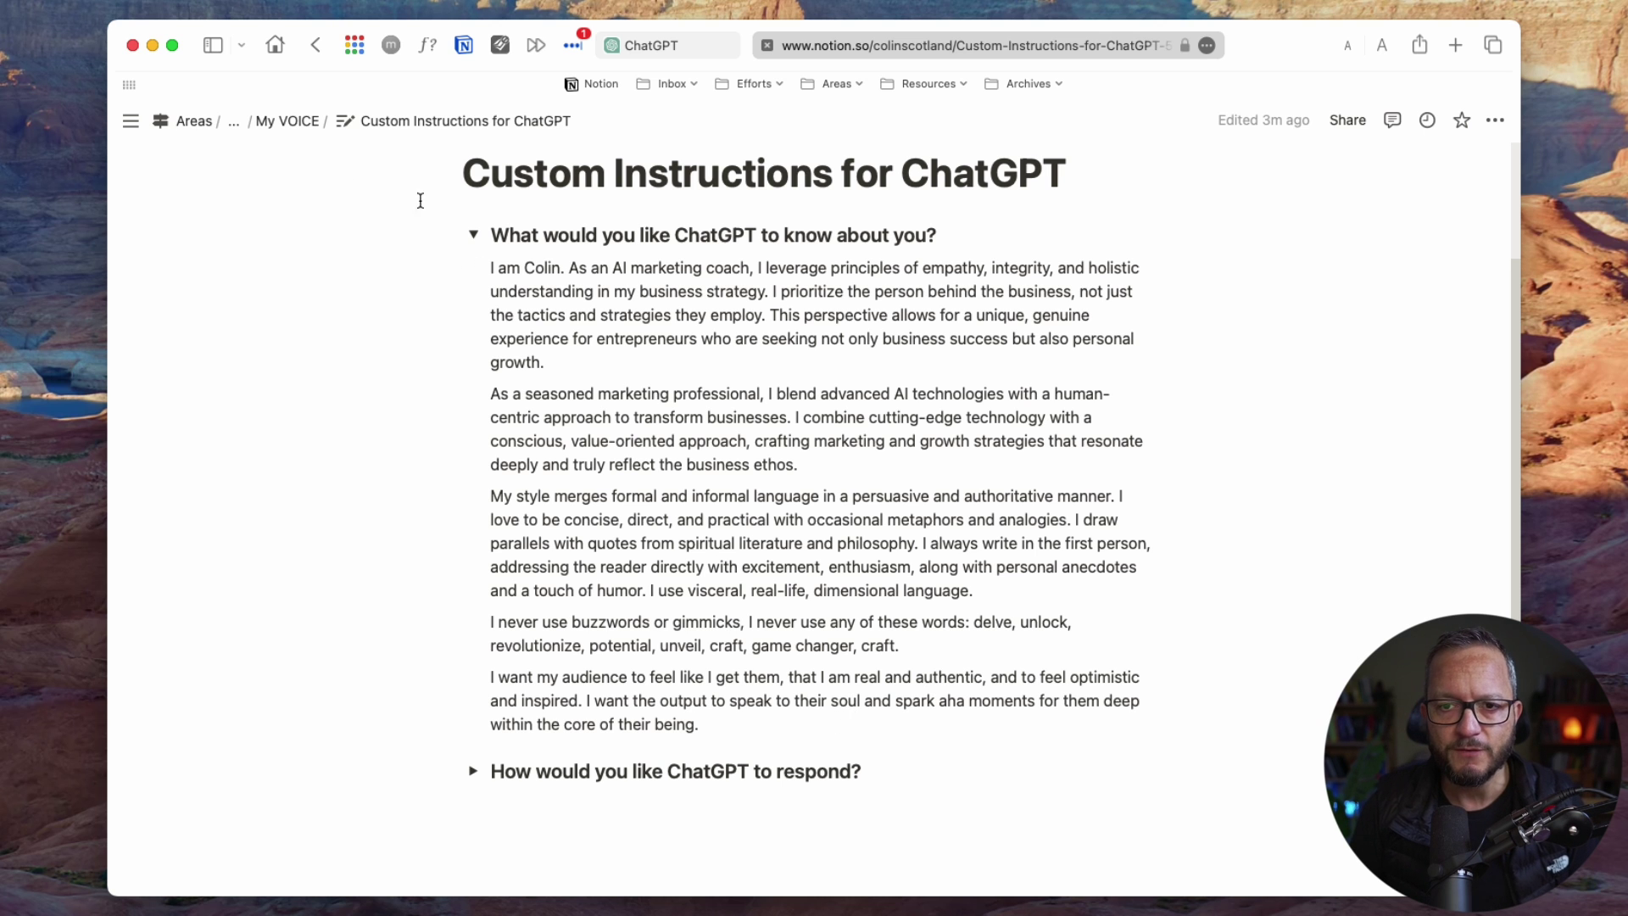
{"action": "left_click", "coordinate": [474, 235]}
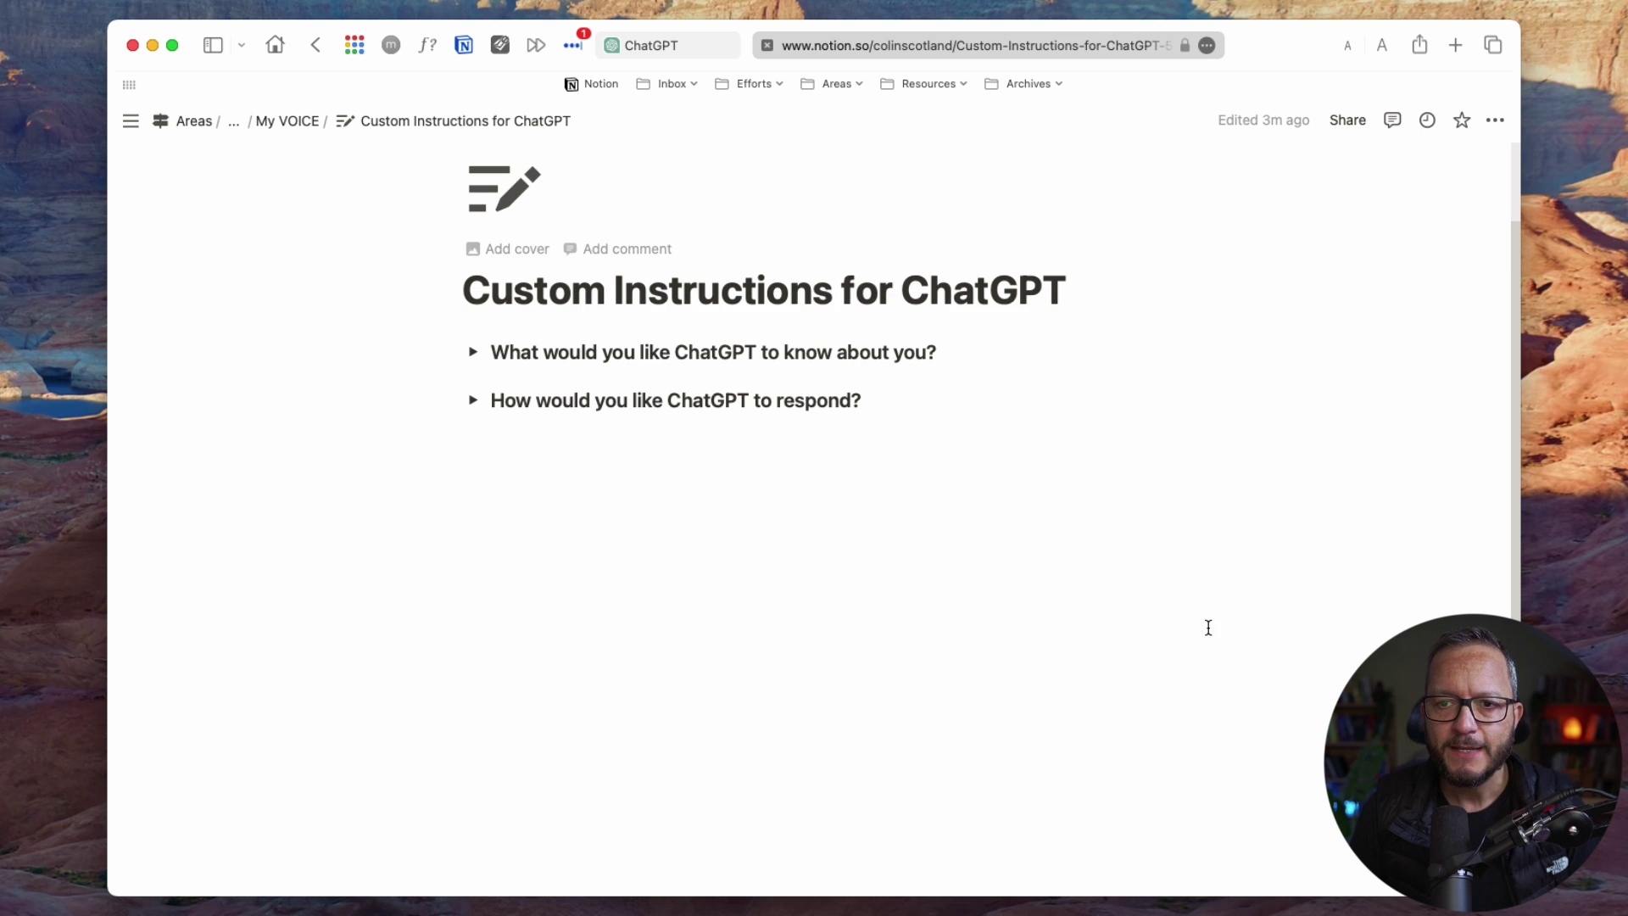
Step: Append 'game changer' after 'akin' in the banned-words list of the response instructions
{"action": "left_click", "coordinate": [475, 400]}
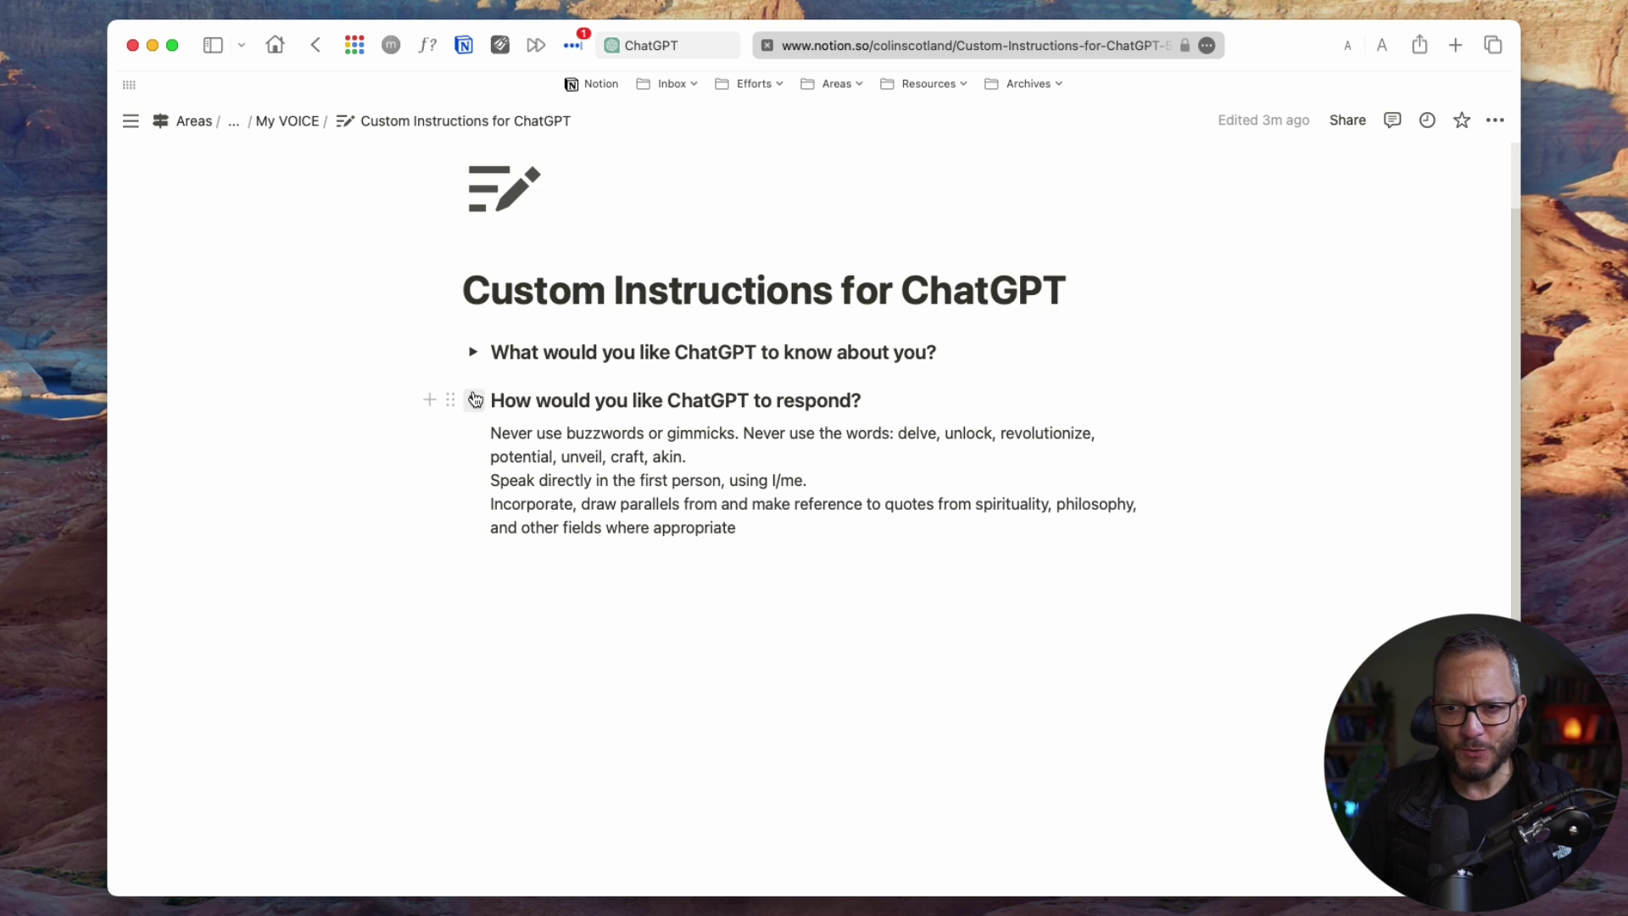
{"action": "left_click_drag", "start_coordinate": [898, 432], "coordinate": [683, 458]}
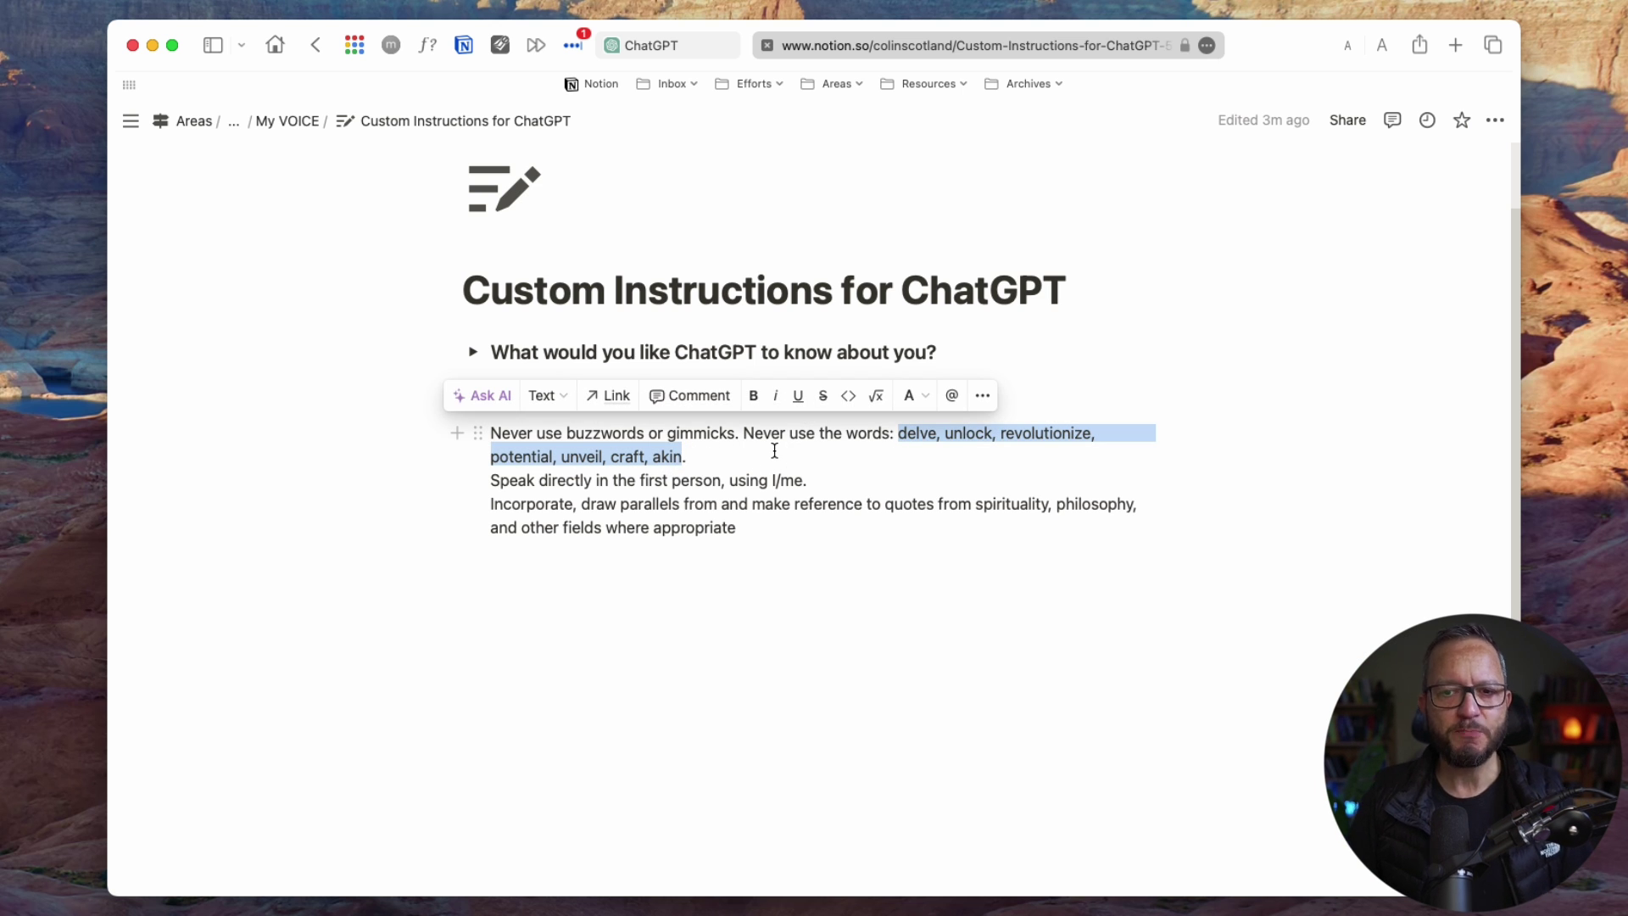
{"action": "left_click", "coordinate": [775, 451]}
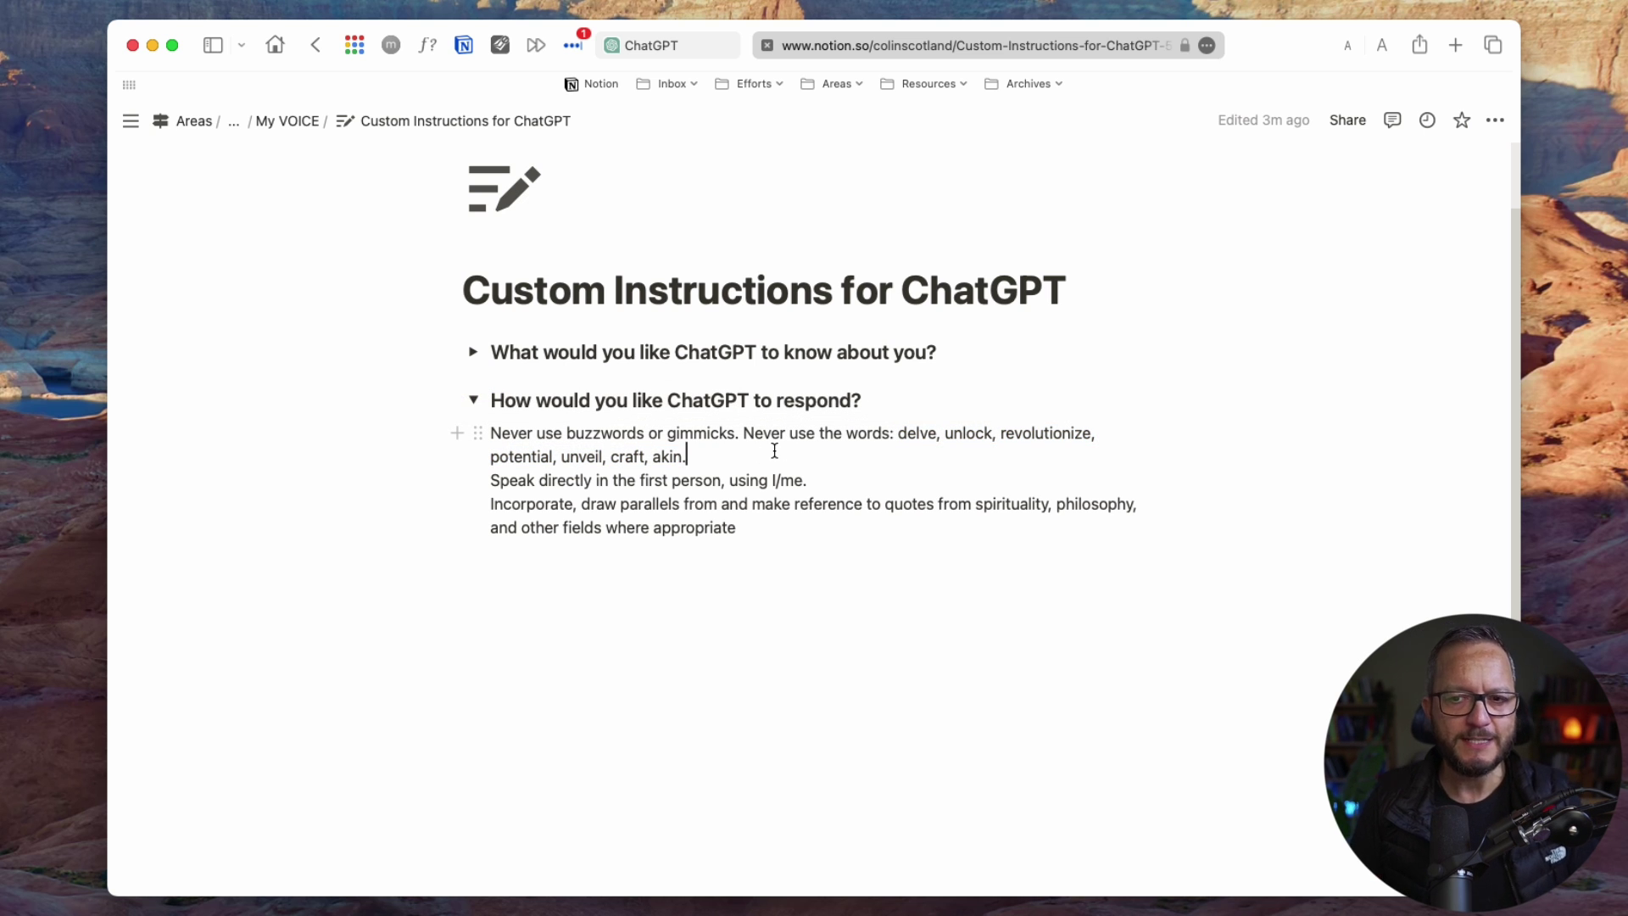
{"action": "key", "text": "BackSpace"}
{"action": "type", "text": ", game changer. Speak"}
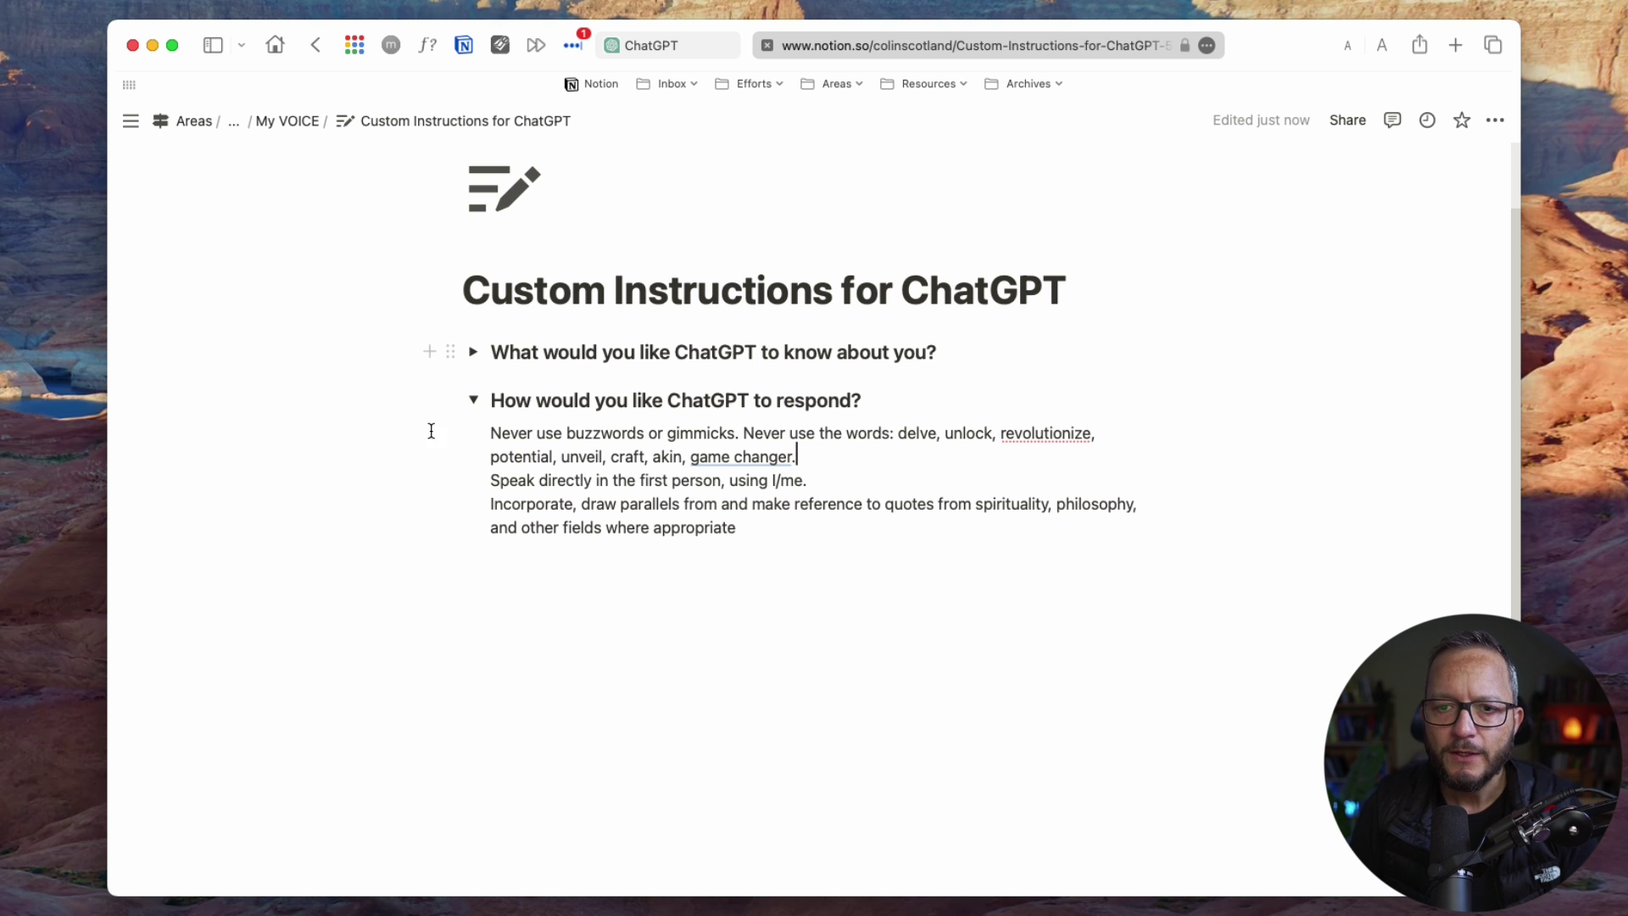
Step: Open ChatGPT's Custom instructions dialog from the account menu, placing the cursor in the response field
{"action": "left_click", "coordinate": [475, 400]}
{"action": "left_click", "coordinate": [679, 45]}
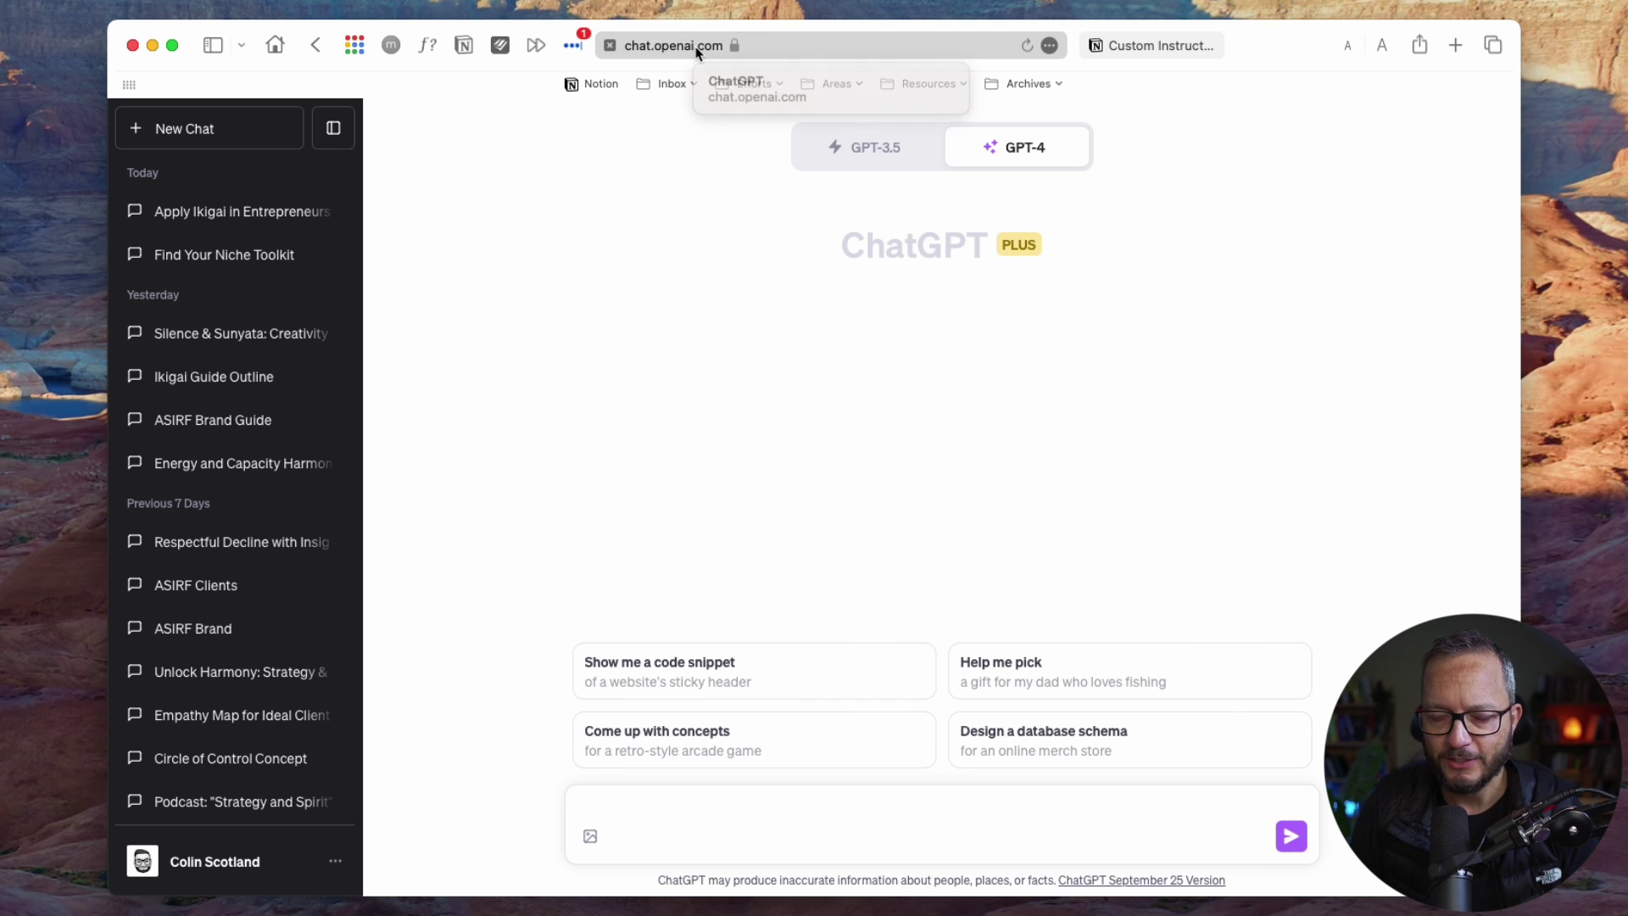
{"action": "left_click", "coordinate": [348, 881]}
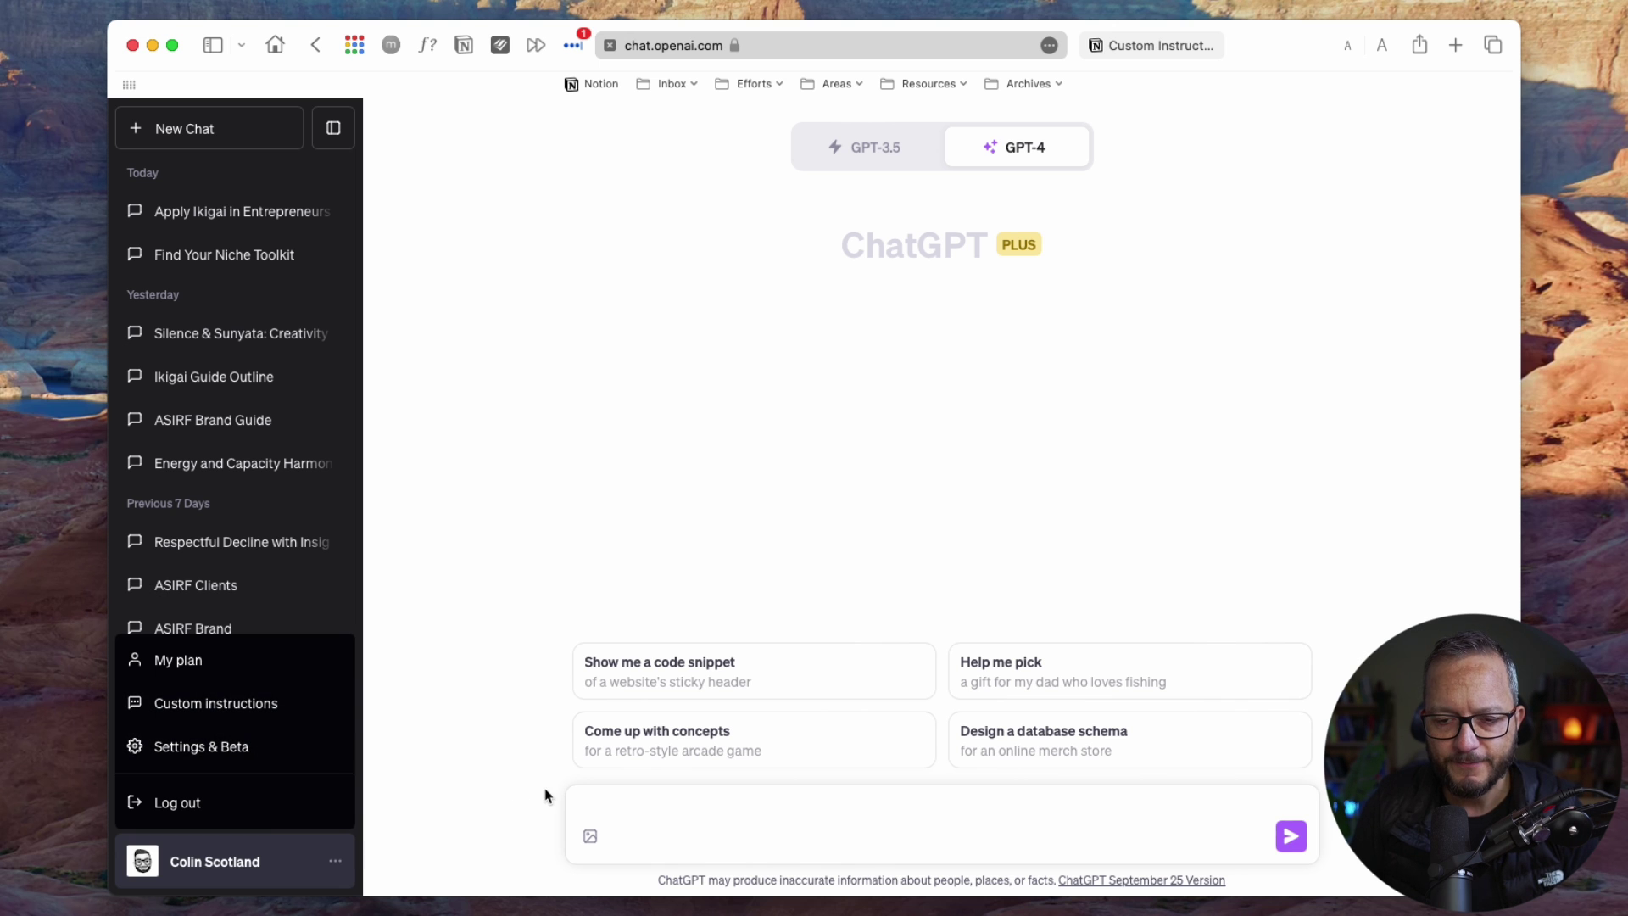
{"action": "left_click", "coordinate": [441, 840]}
{"action": "left_click", "coordinate": [336, 867]}
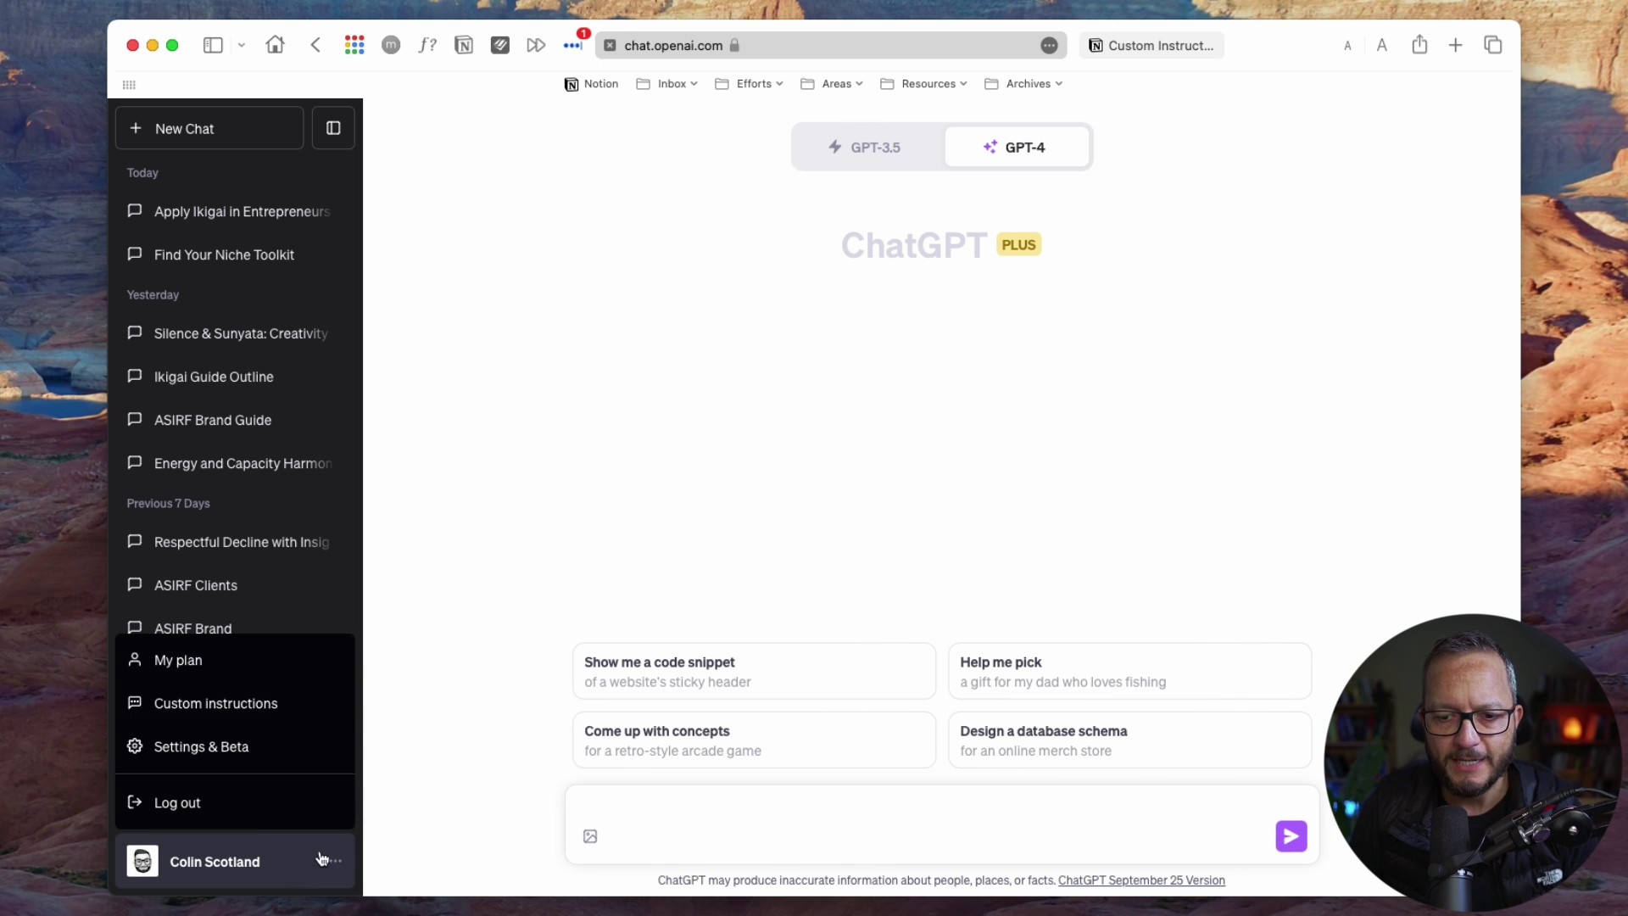
{"action": "left_click", "coordinate": [220, 706]}
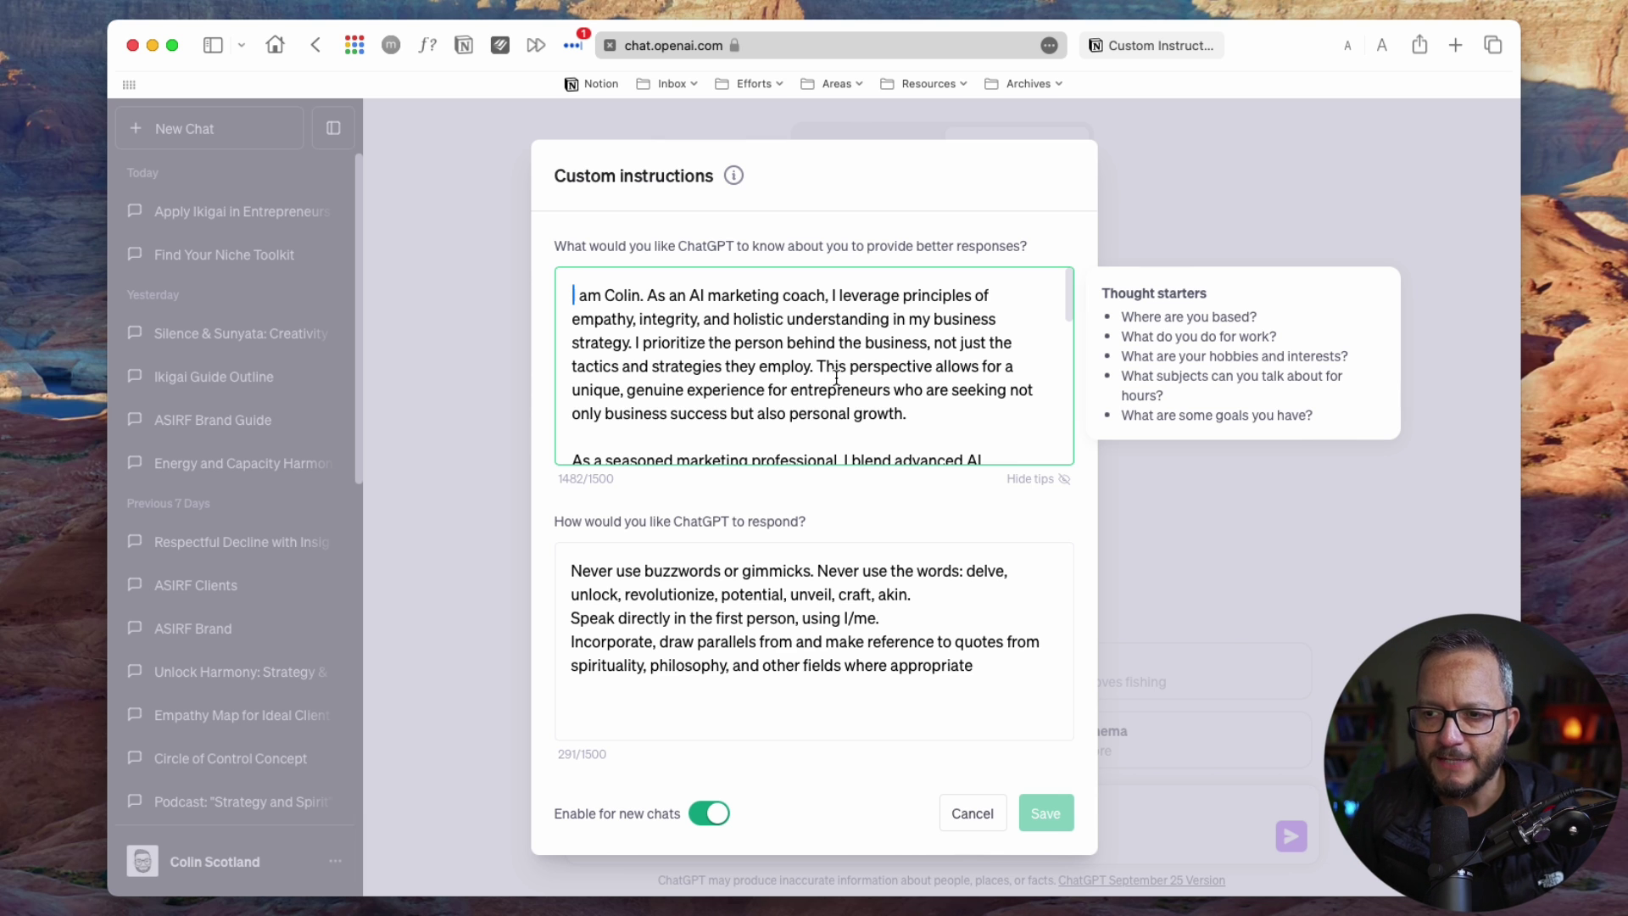
{"action": "left_click", "coordinate": [907, 594]}
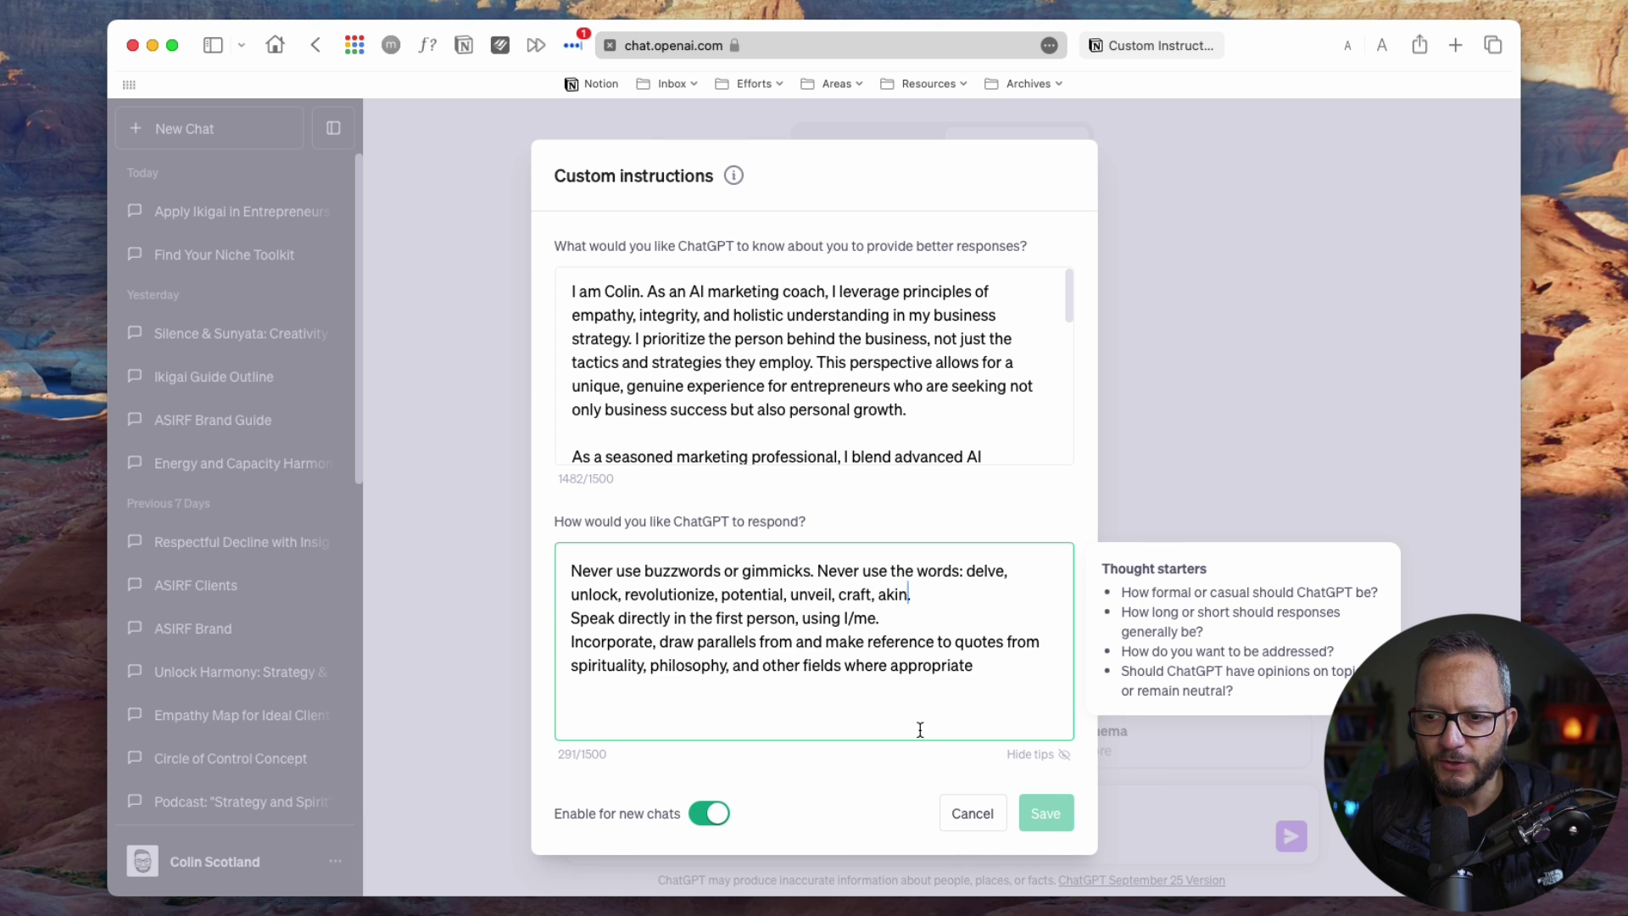
Step: Empty both the response instructions and the about-you custom instruction fields
{"action": "left_click_drag", "start_coordinate": [980, 666], "coordinate": [492, 561]}
{"action": "key", "text": "BackSpace"}
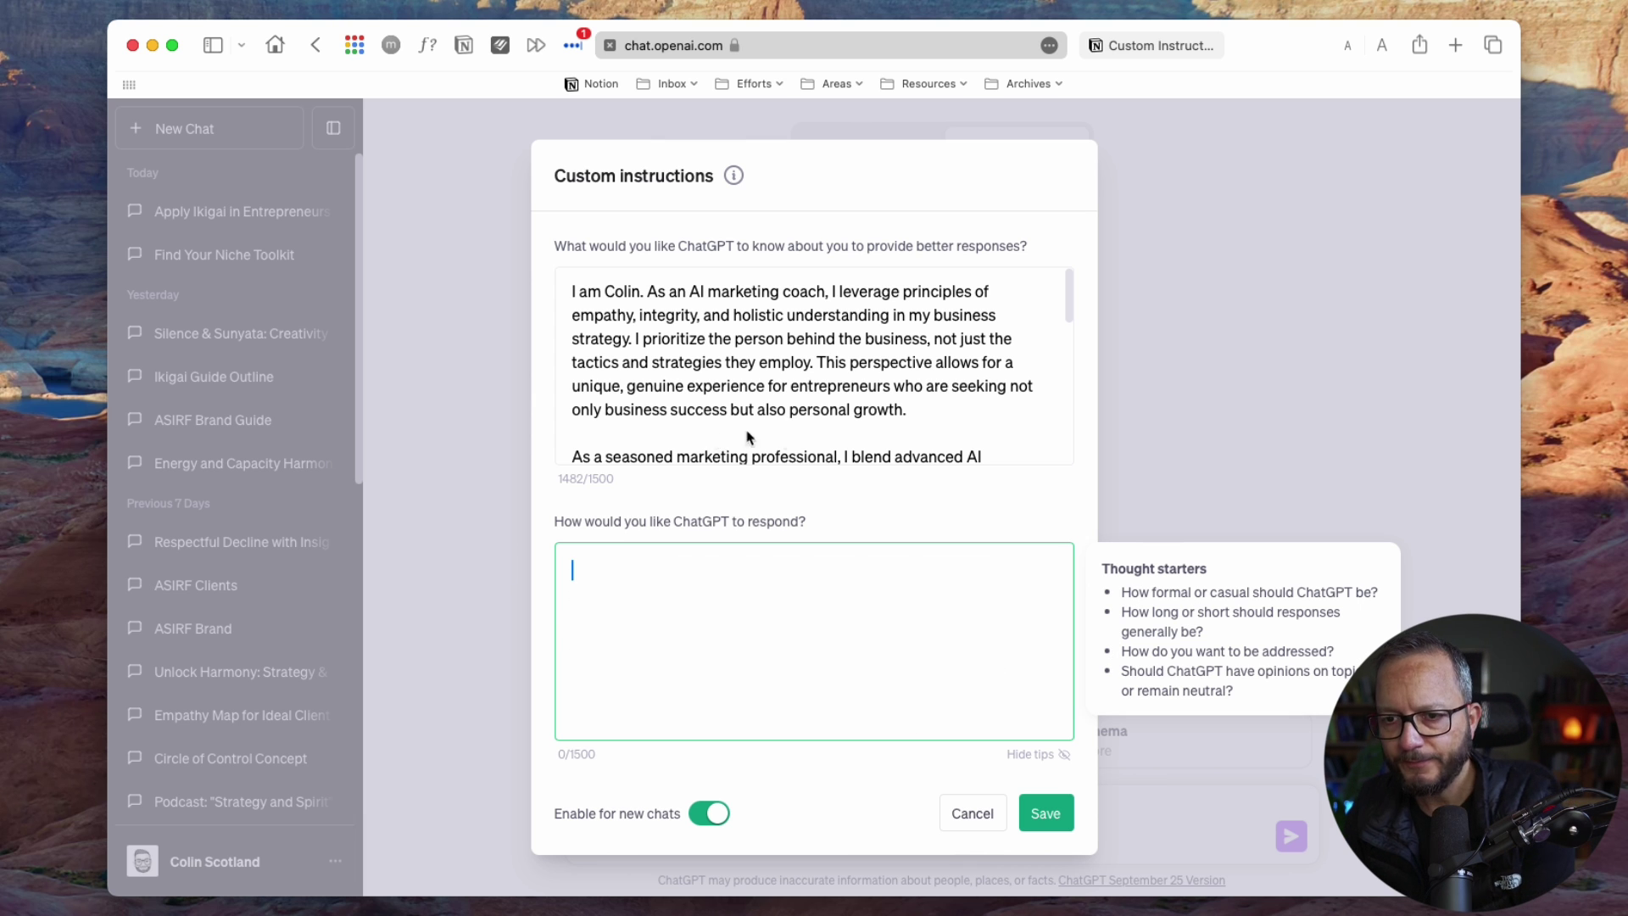
{"action": "left_click", "coordinate": [785, 441]}
{"action": "key", "text": "super+a"}
{"action": "key", "text": "BackSpace"}
Step: Ask to be addressed by name and spoken to as a motivational speaker, and save
{"action": "left_click", "coordinate": [749, 599]}
{"action": "type", "text": "Addres"}
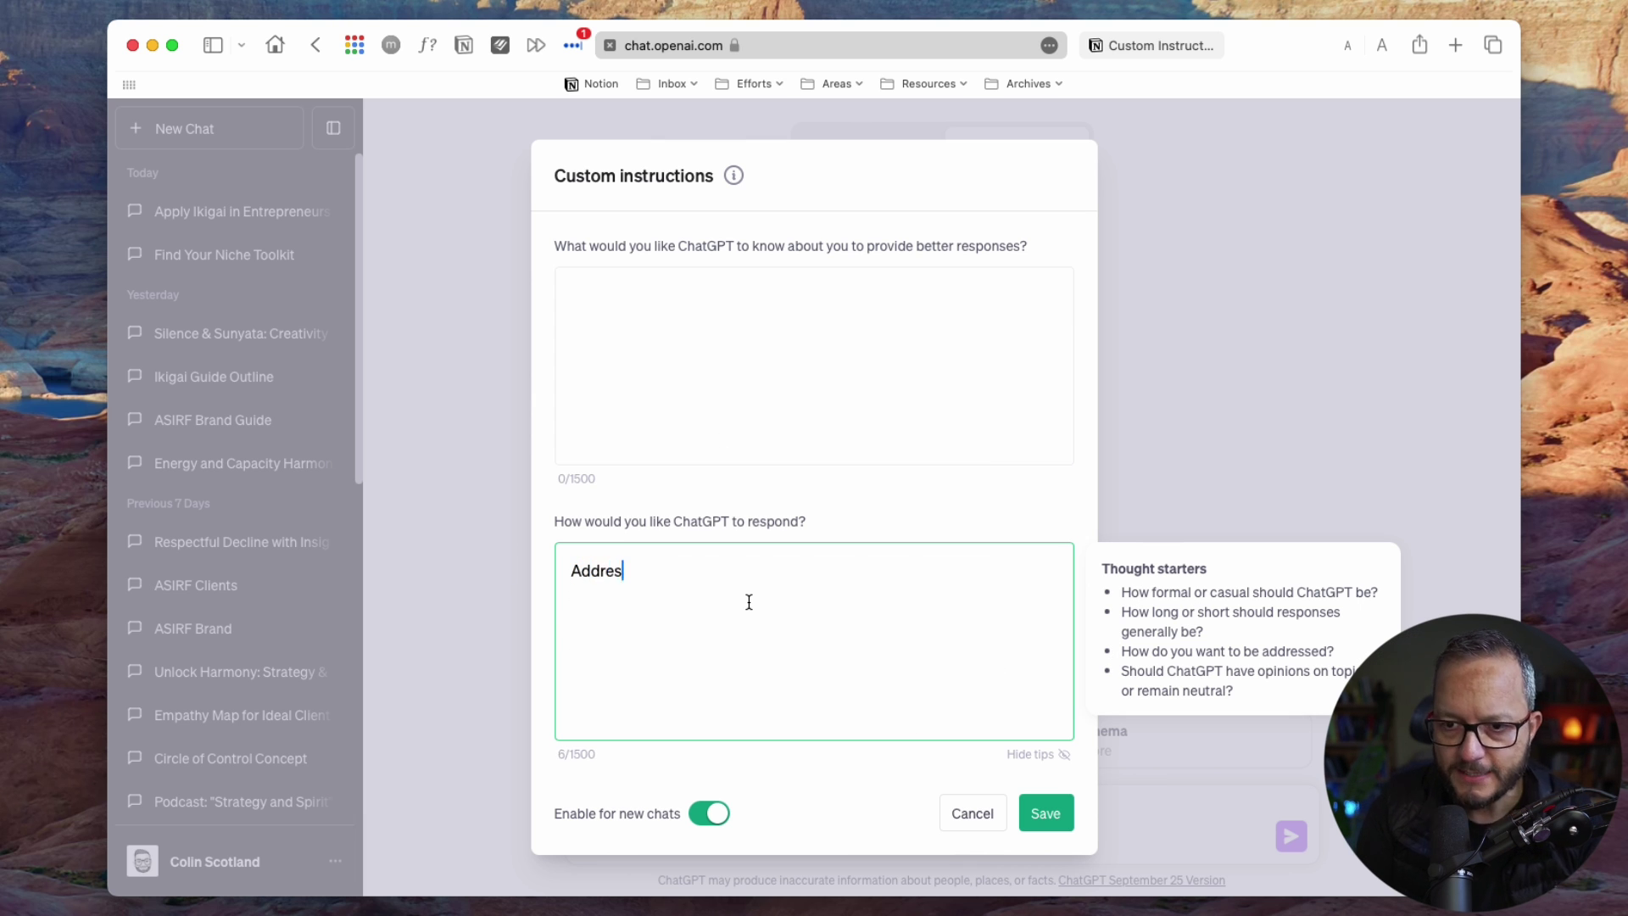
{"action": "type", "text": "s me as Colin, and speak as tho"}
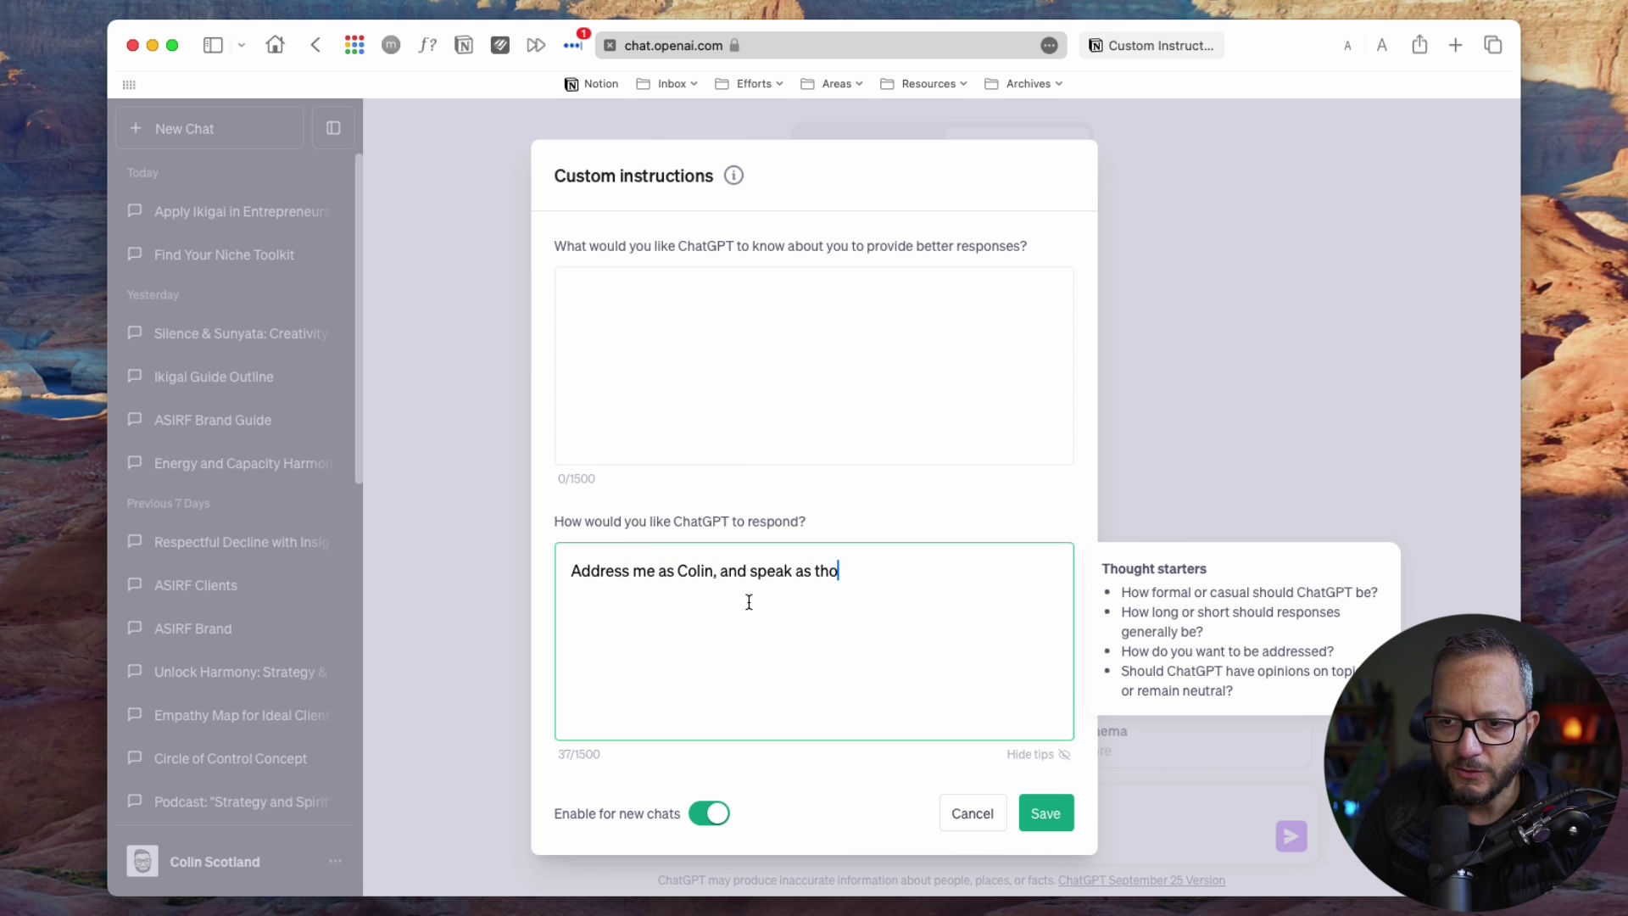
{"action": "type", "text": "ught yo"}
{"action": "key", "text": "BackSpace"}
{"action": "key", "text": "BackSpace"}
{"action": "key", "text": "BackSpace"}
{"action": "key", "text": "BackSpace"}
{"action": "type", "text": "you are a mo"}
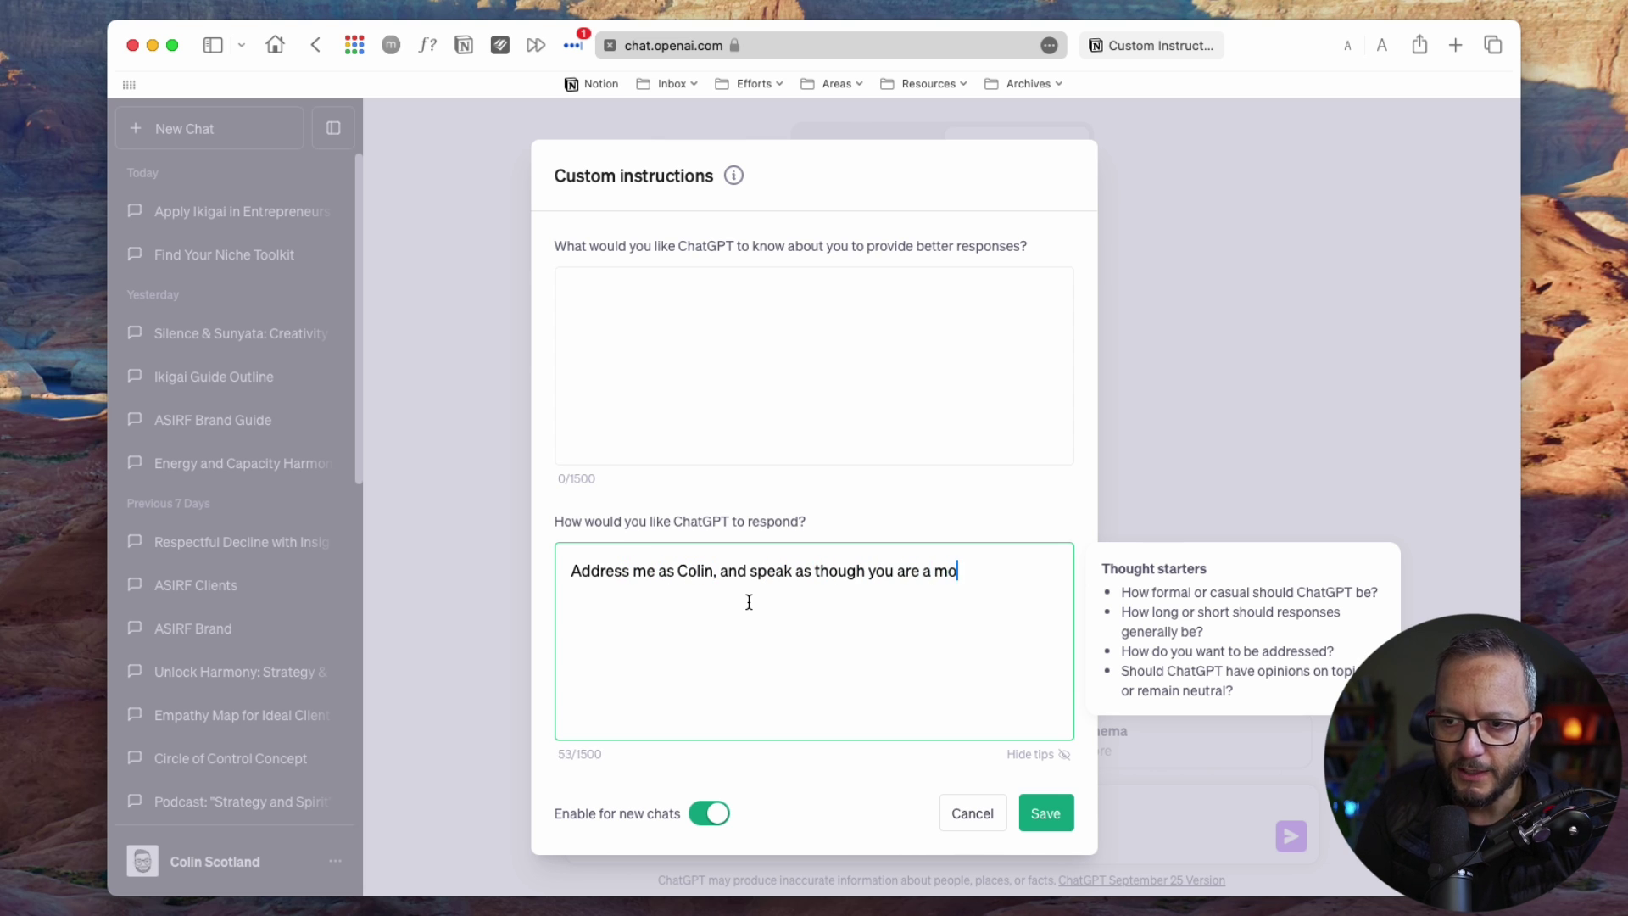
{"action": "type", "text": "tivational speaker"}
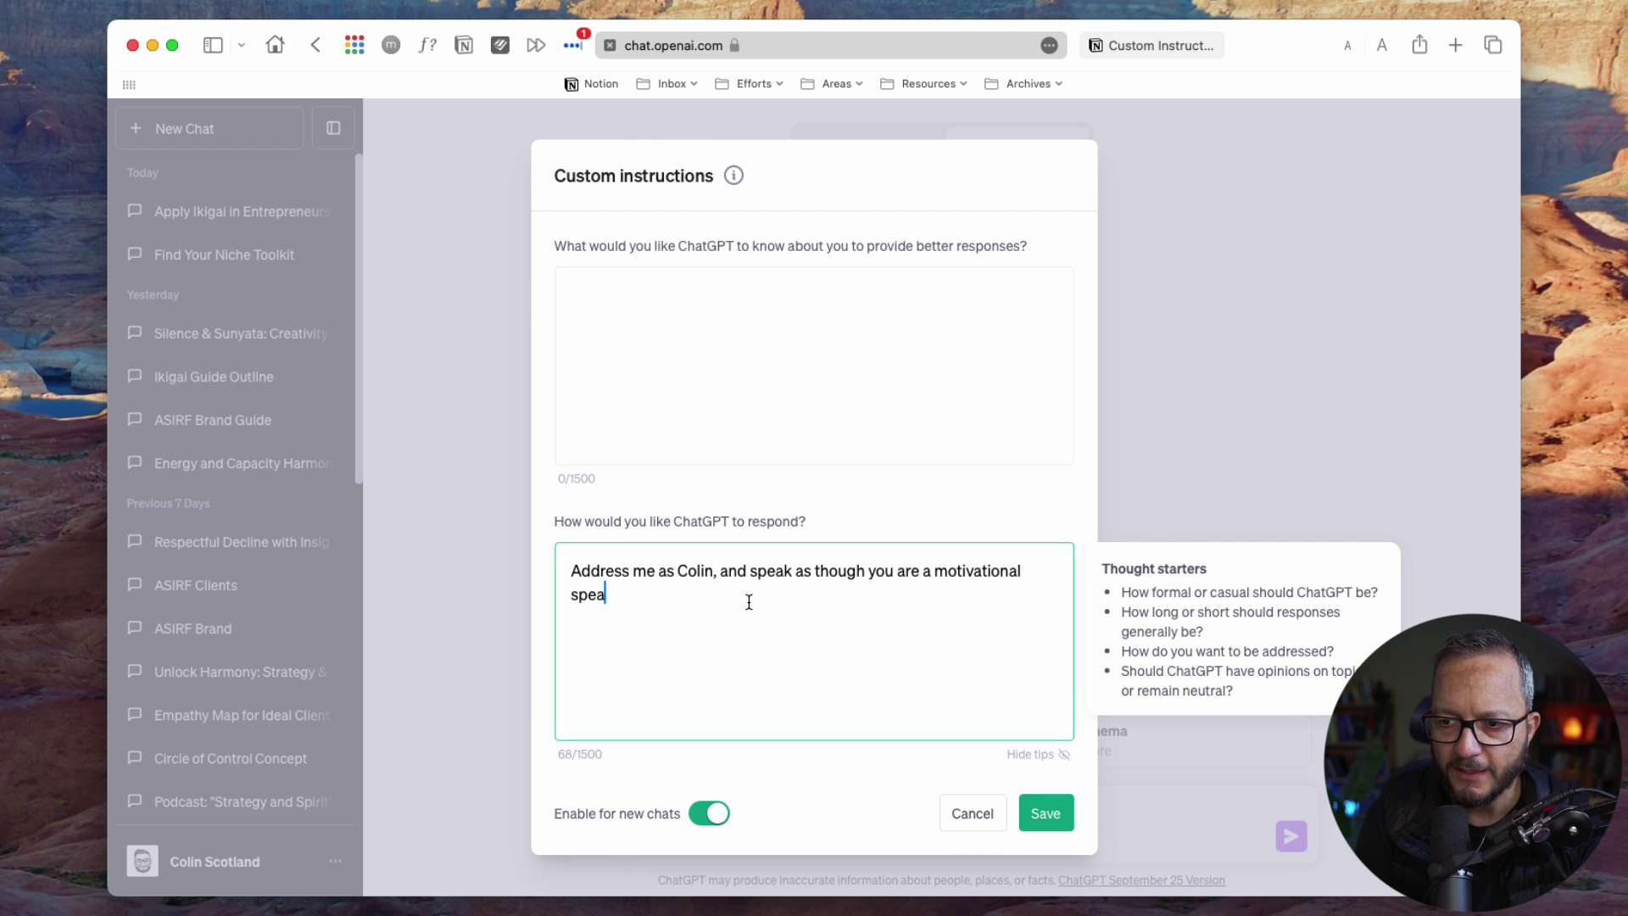
{"action": "left_click", "coordinate": [1048, 812]}
{"action": "left_click", "coordinate": [174, 129]}
Step: Ask 'why does my why matter in business to my clients?' in the new chat
{"action": "mouse_move", "coordinate": [975, 153]}
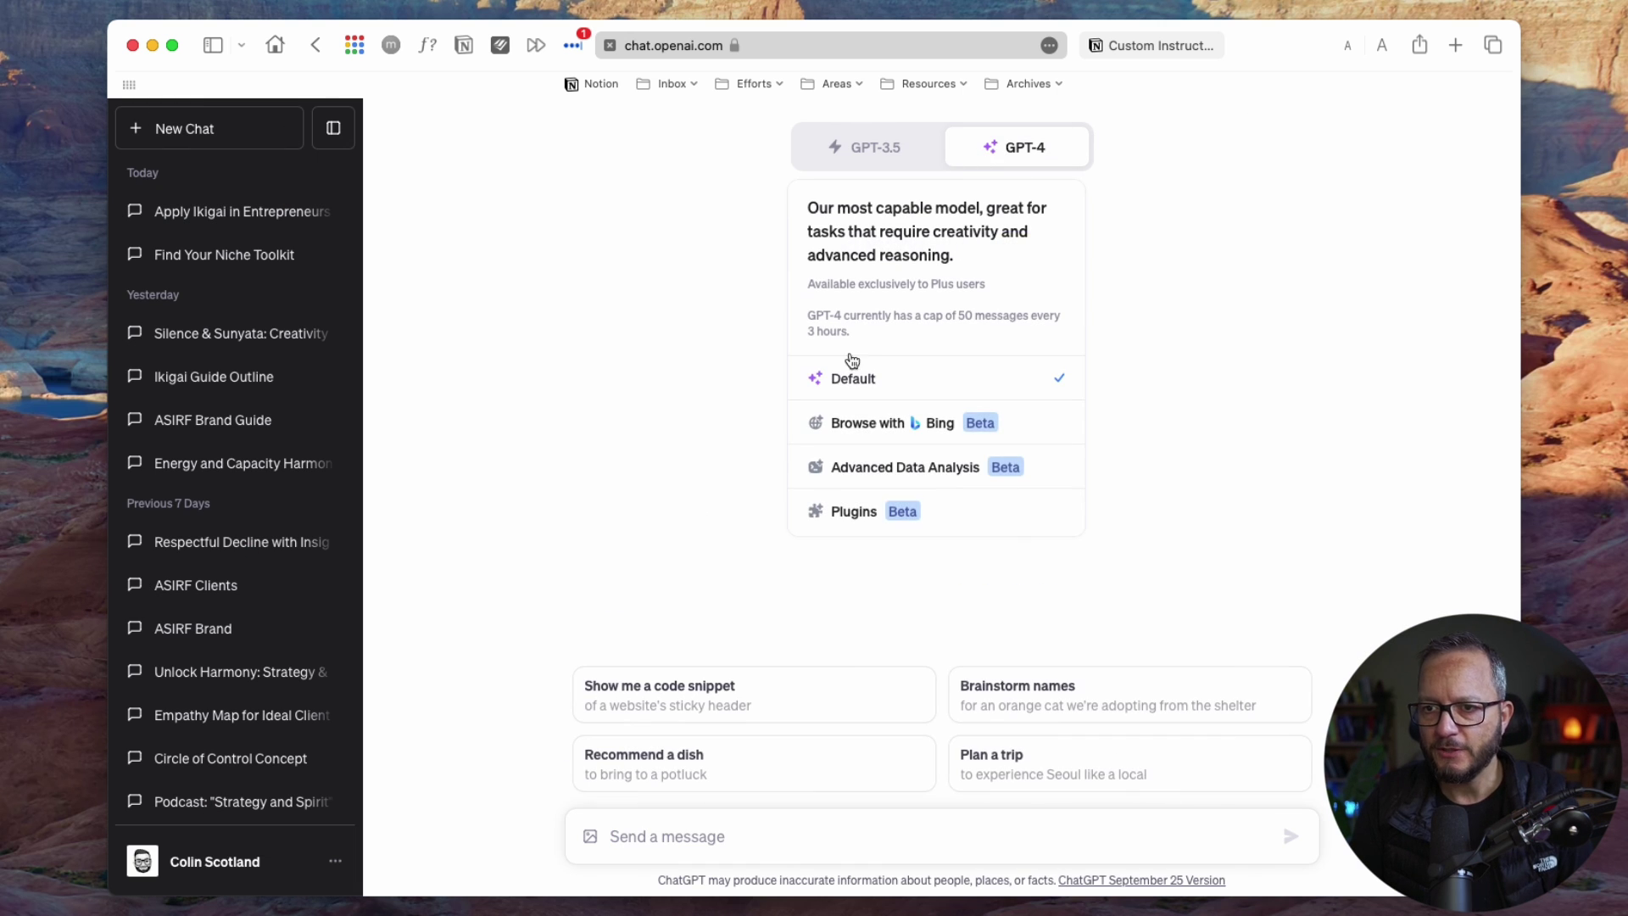
{"action": "left_click", "coordinate": [781, 839]}
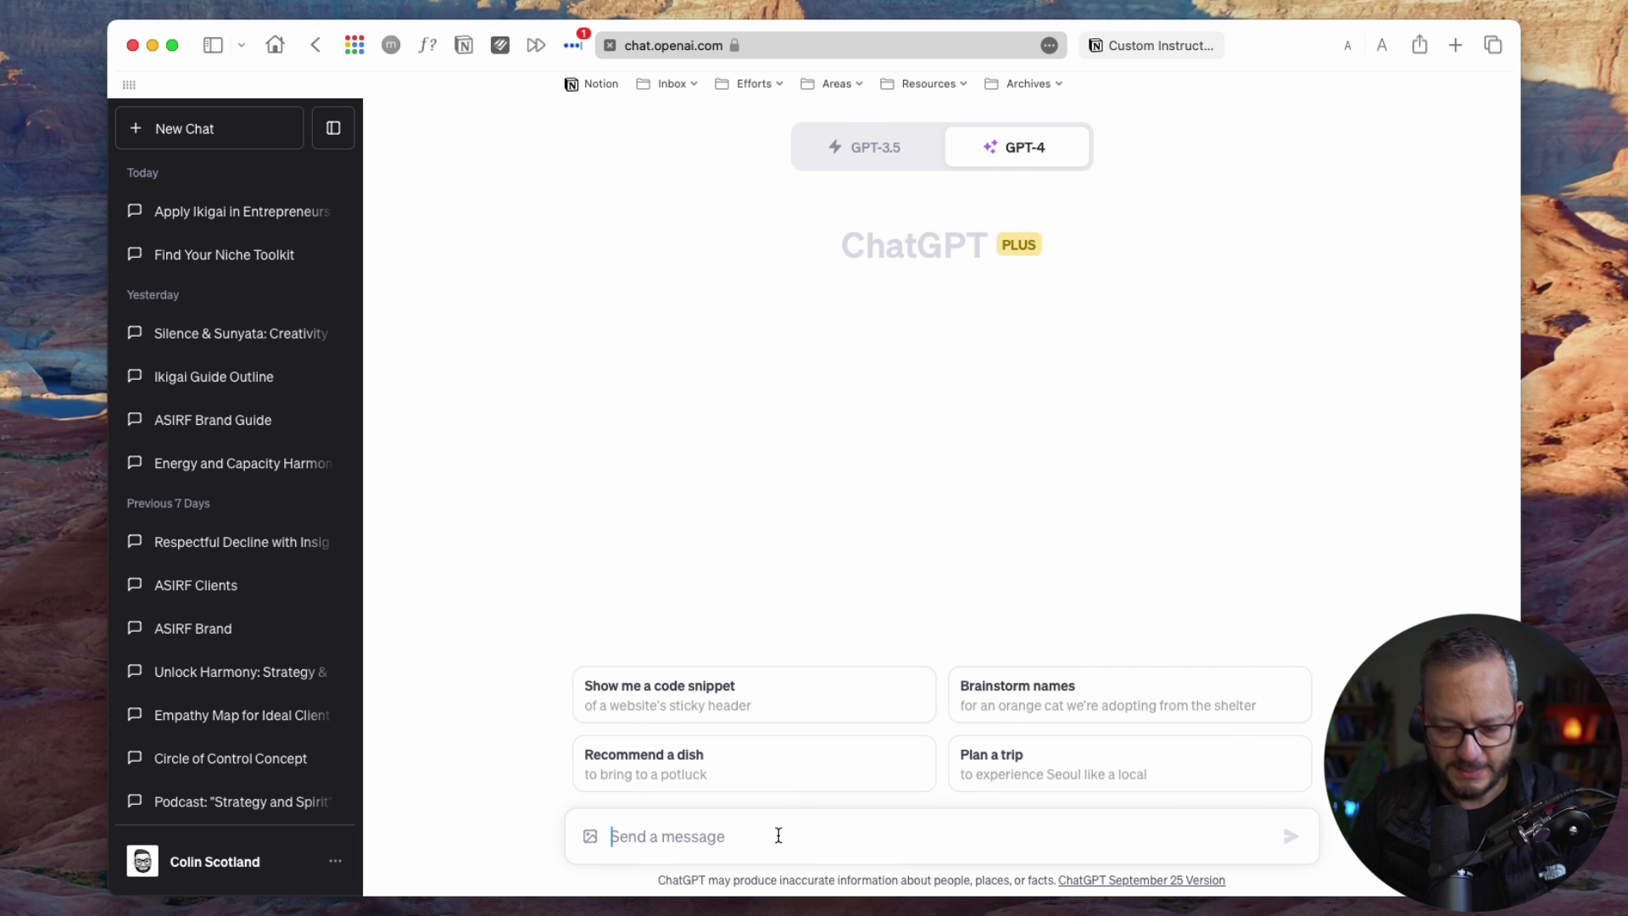
{"action": "type", "text": "why does w"}
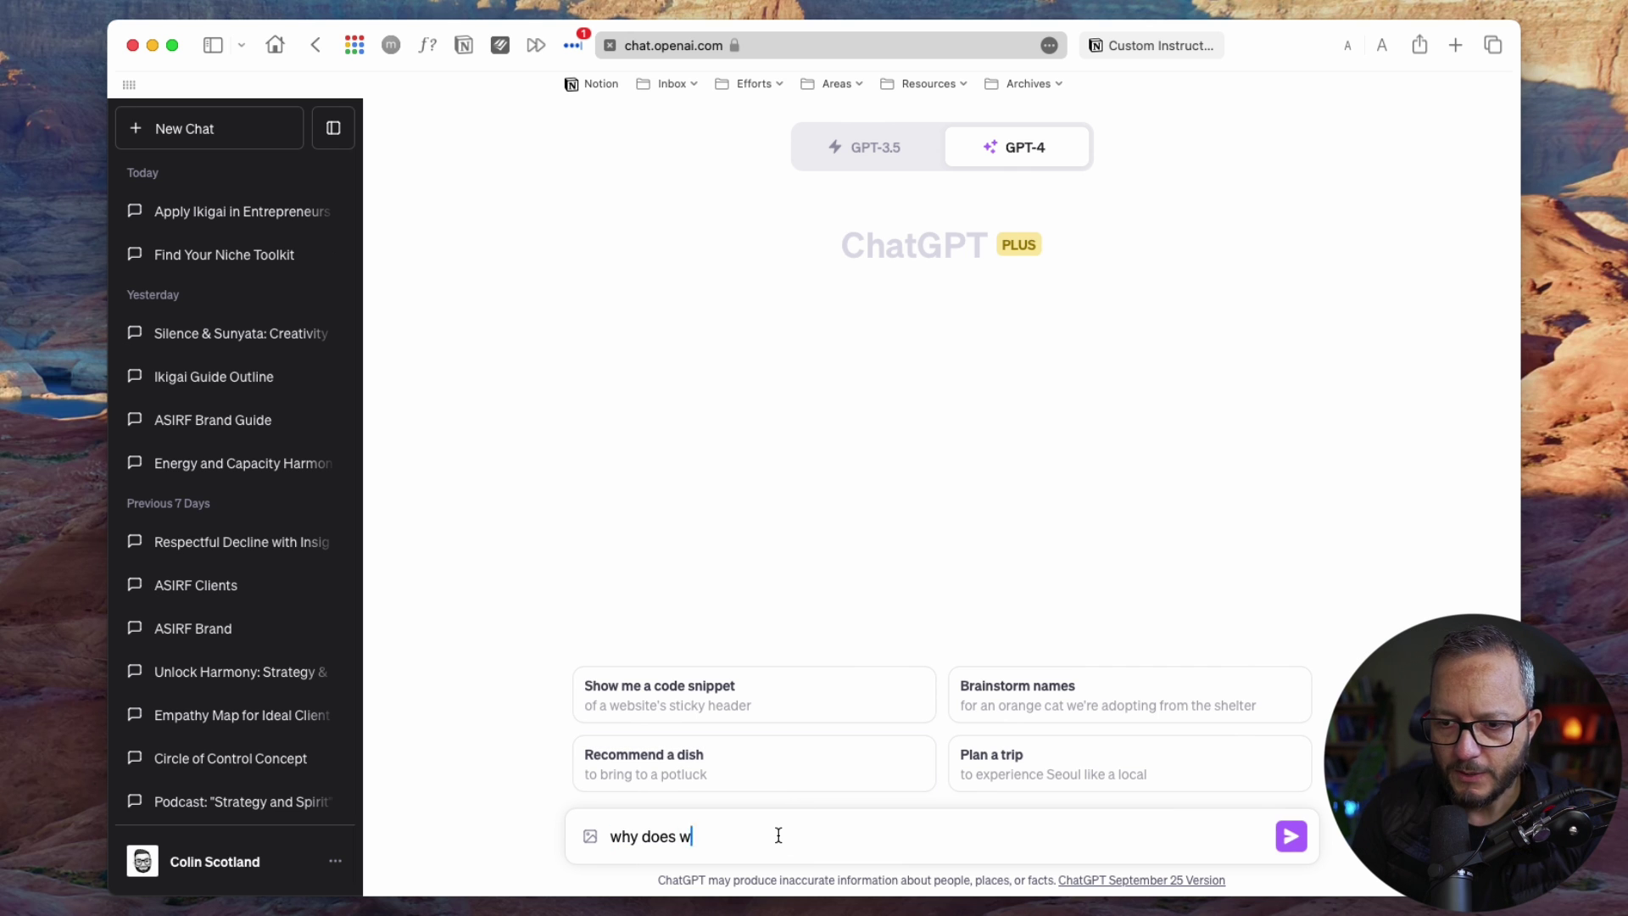
{"action": "type", "text": "h why matter i"}
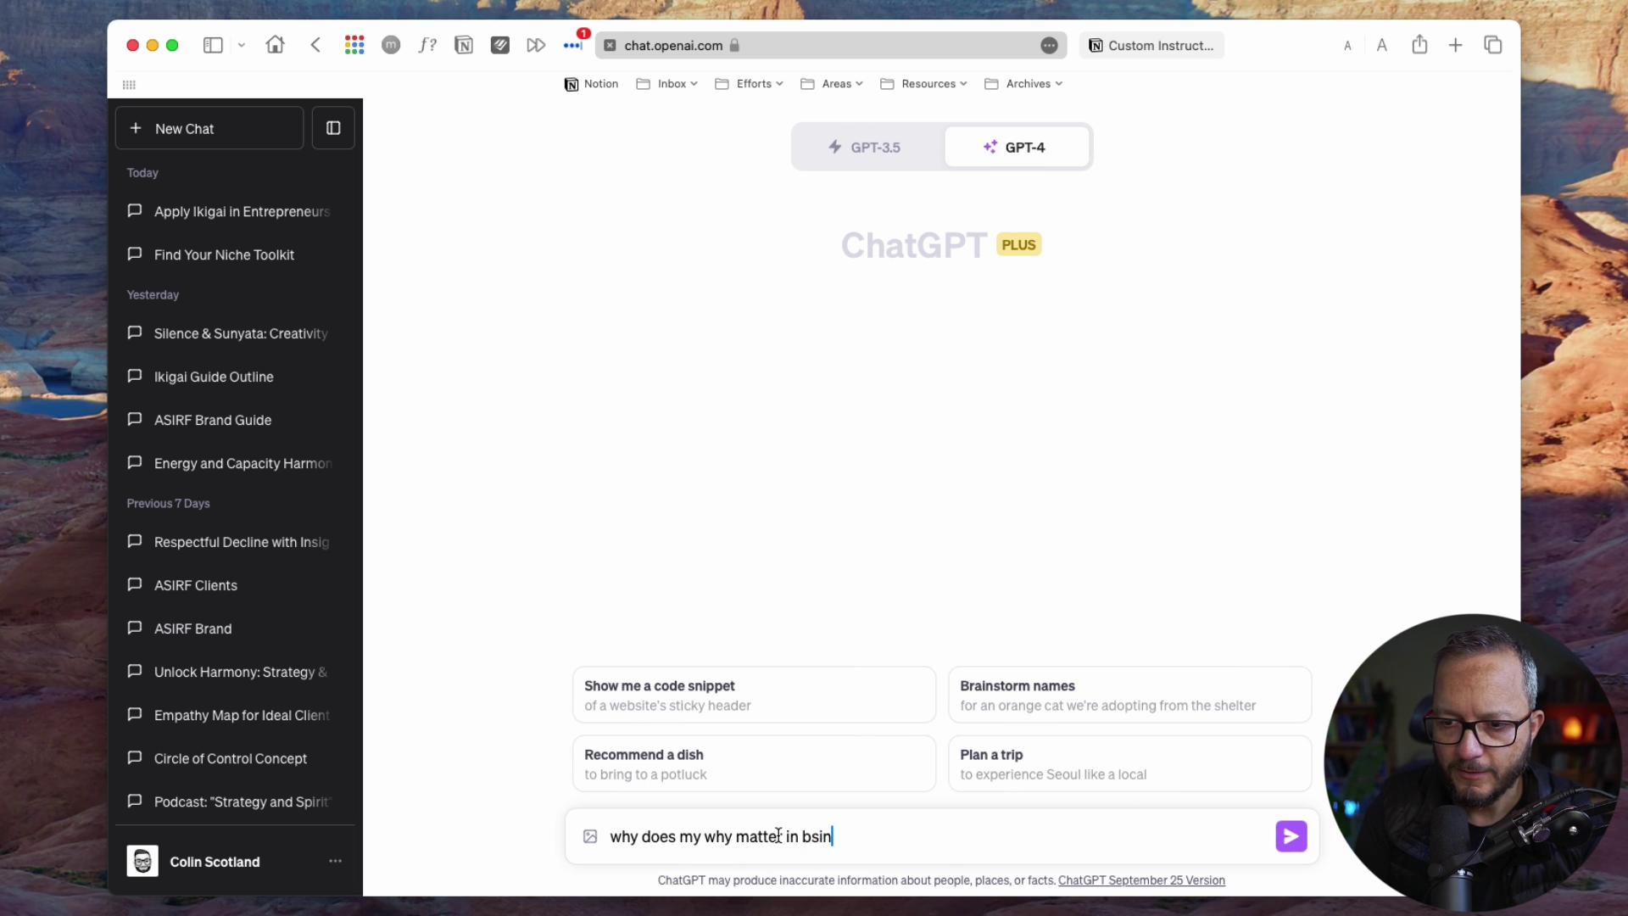
{"action": "type", "text": "n business to my clients?"}
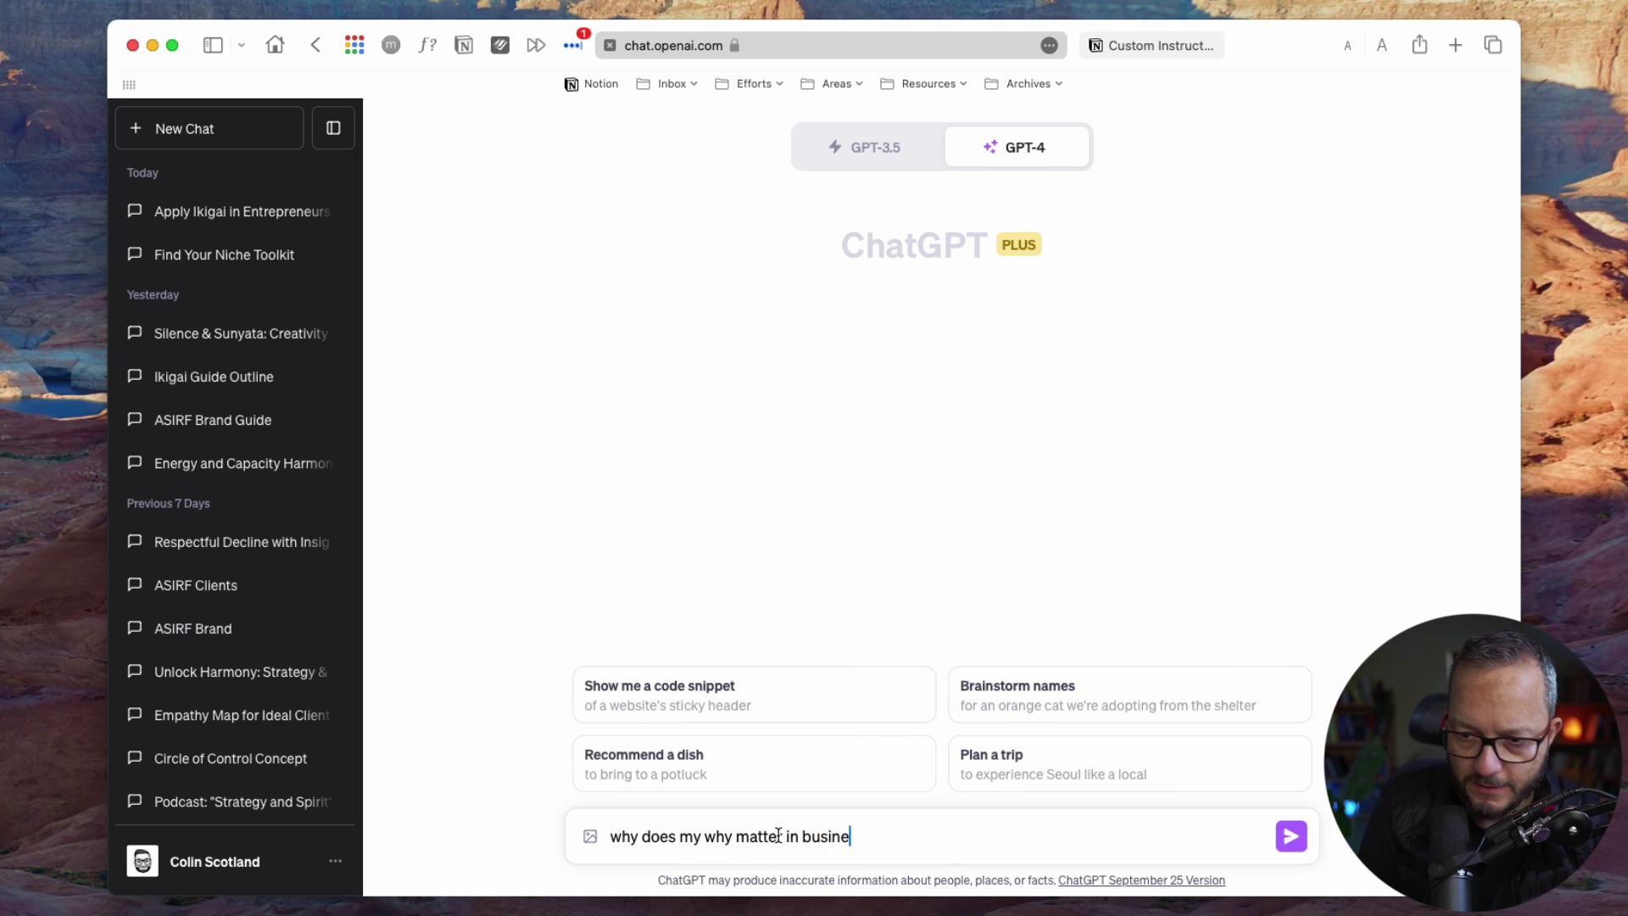
{"action": "key", "text": "Return"}
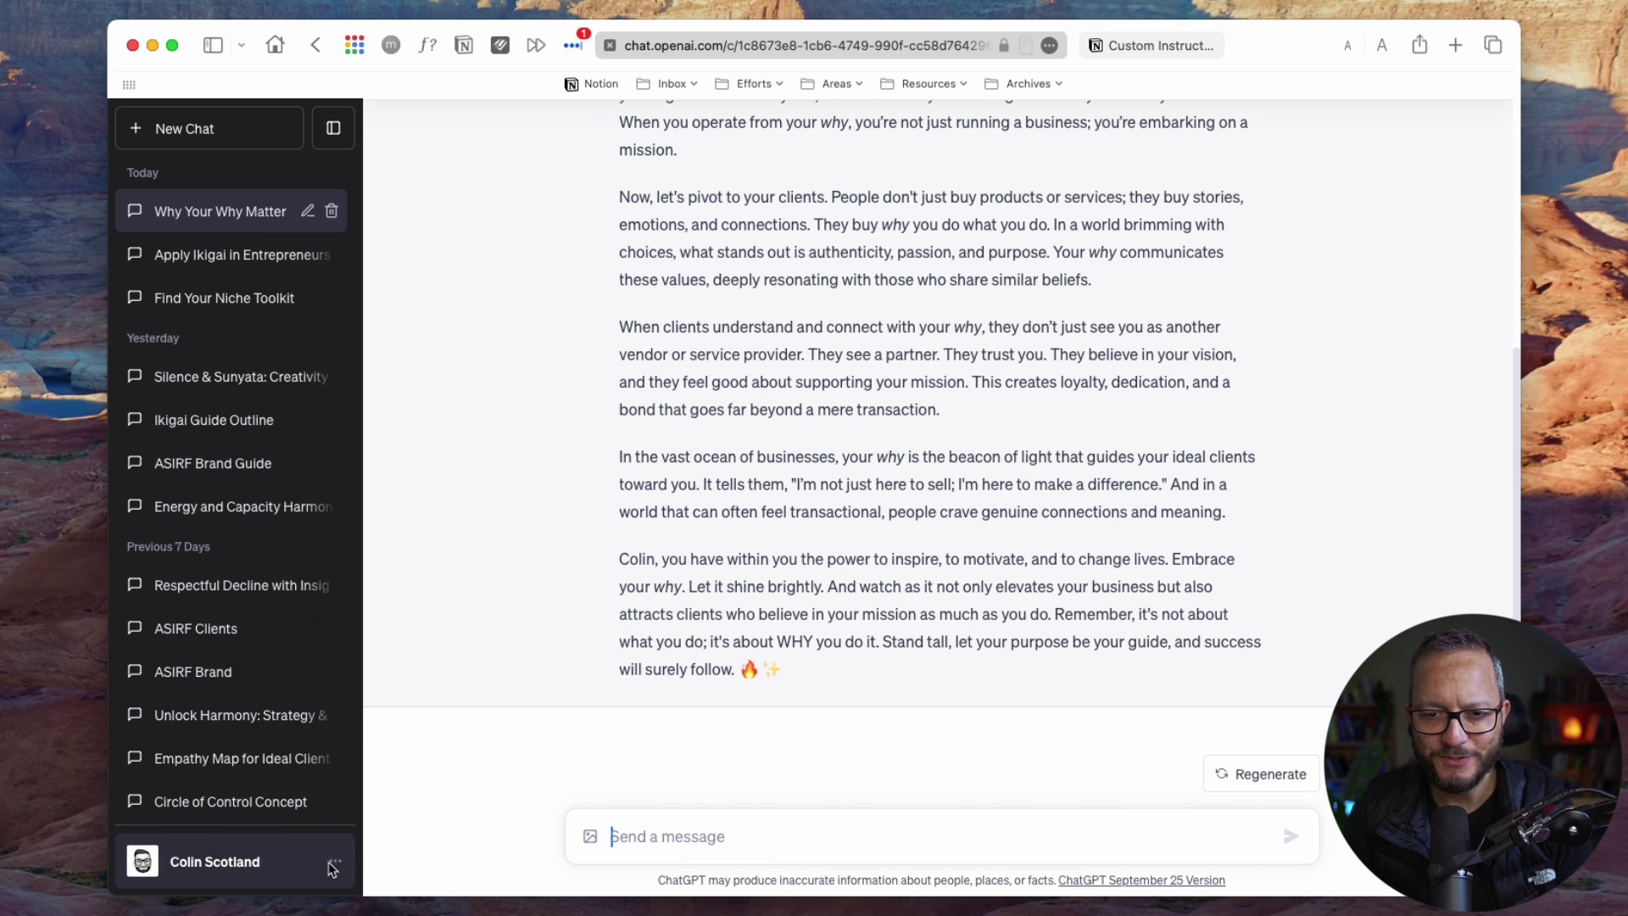
Step: Erase the motivational-speaker instruction, turn off 'Enable for new chats', and save
{"action": "left_click", "coordinate": [335, 865]}
{"action": "left_click", "coordinate": [221, 698]}
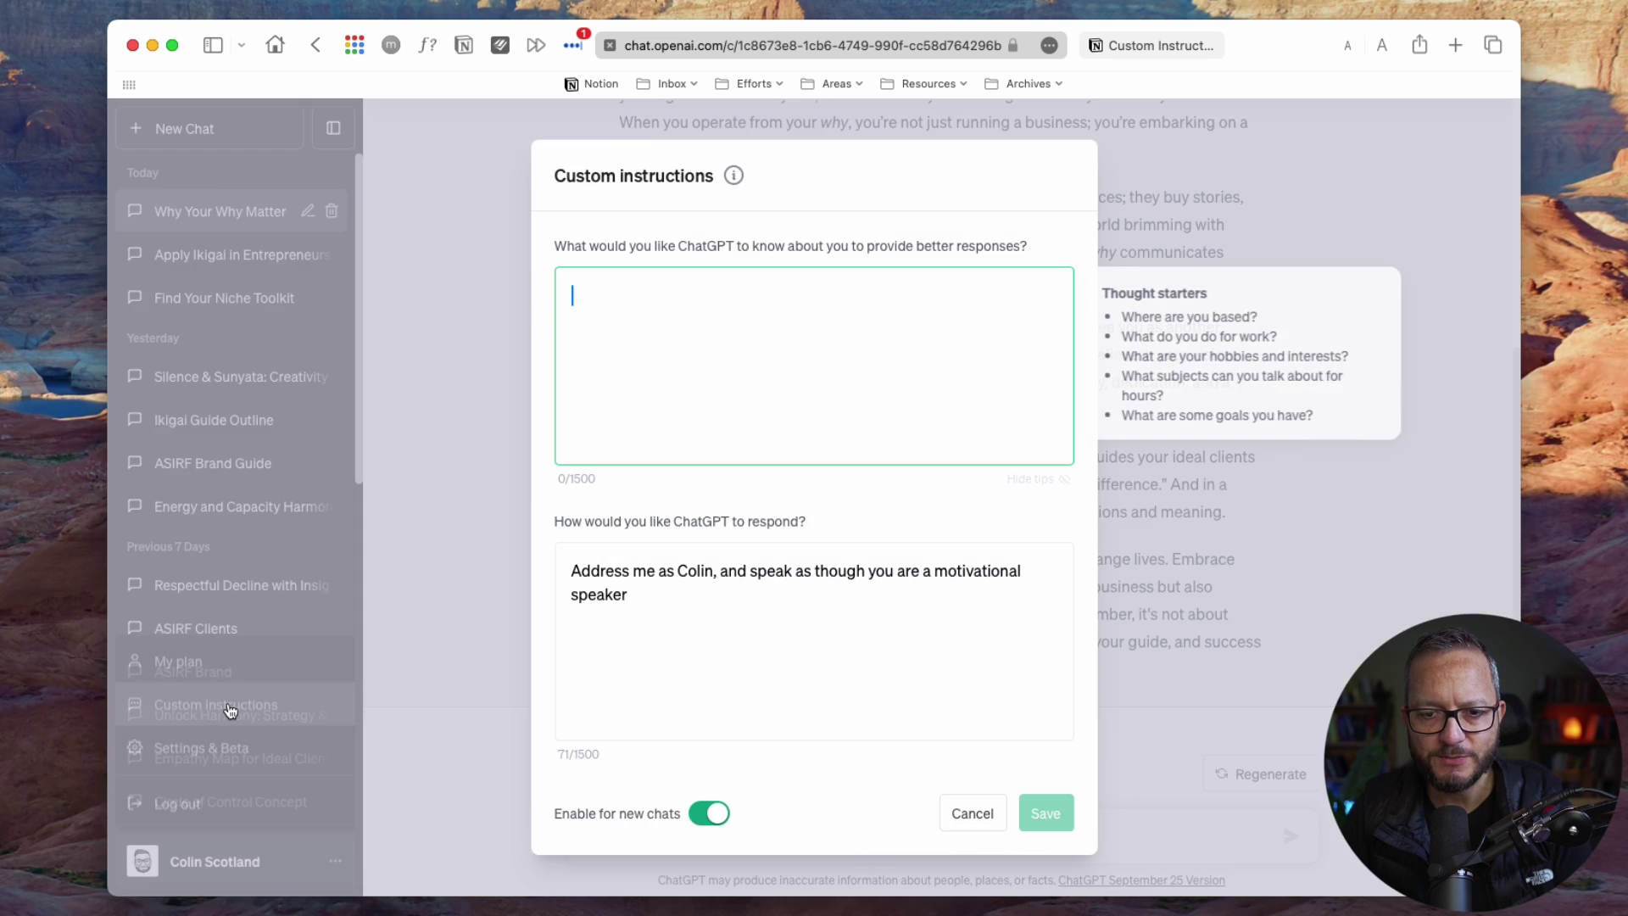
{"action": "left_click_drag", "start_coordinate": [786, 593], "coordinate": [543, 553]}
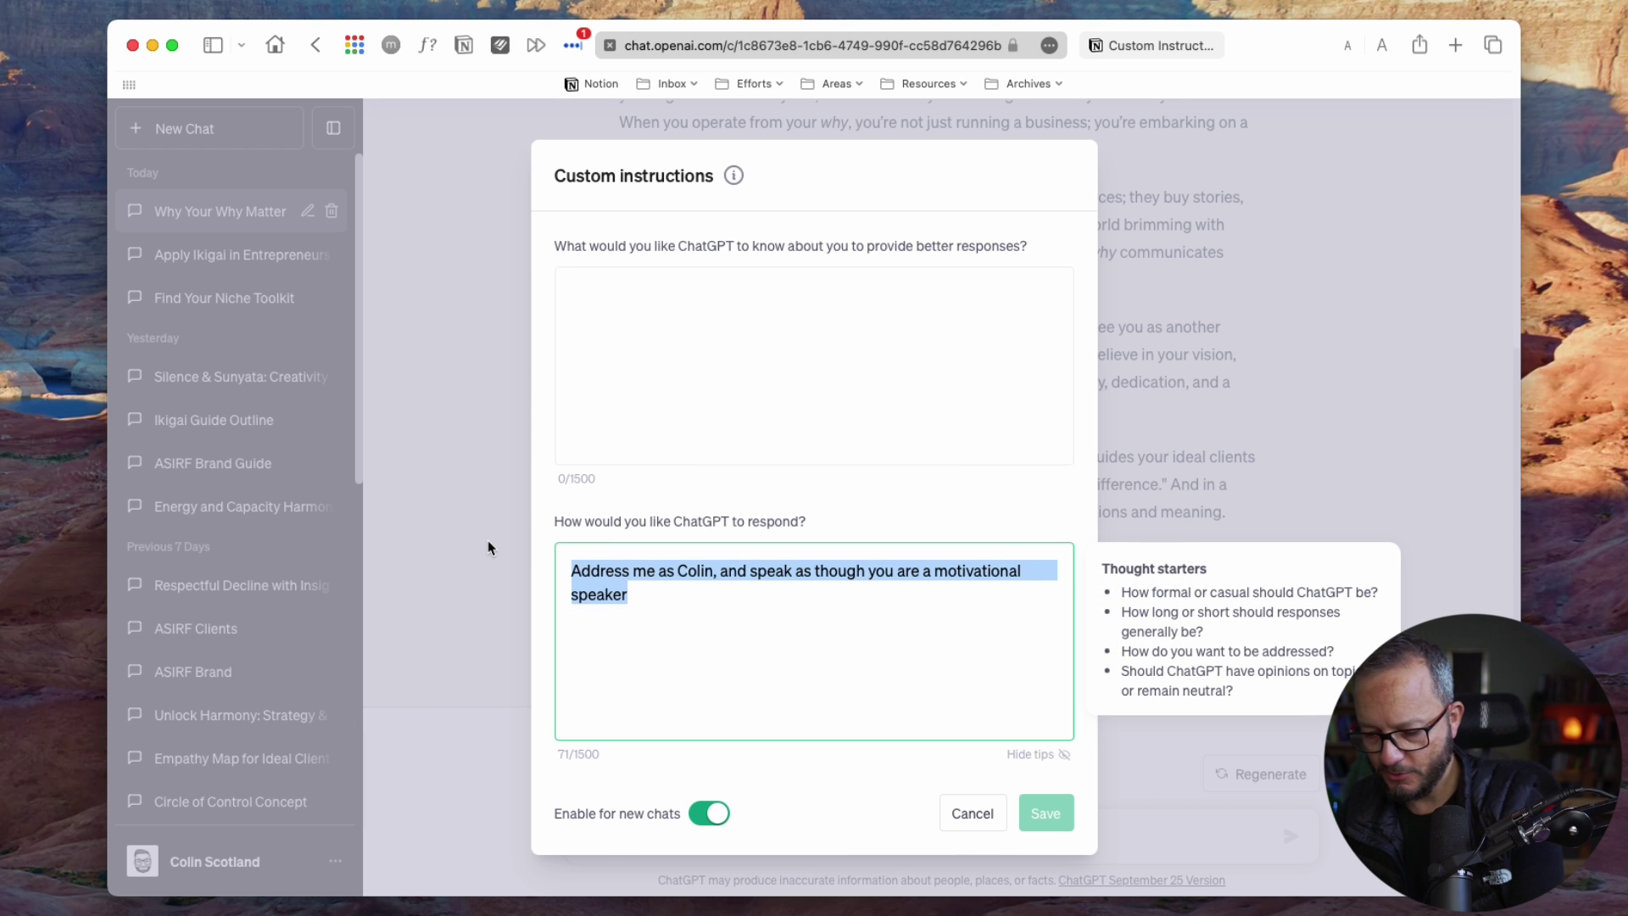
{"action": "key", "text": "BackSpace"}
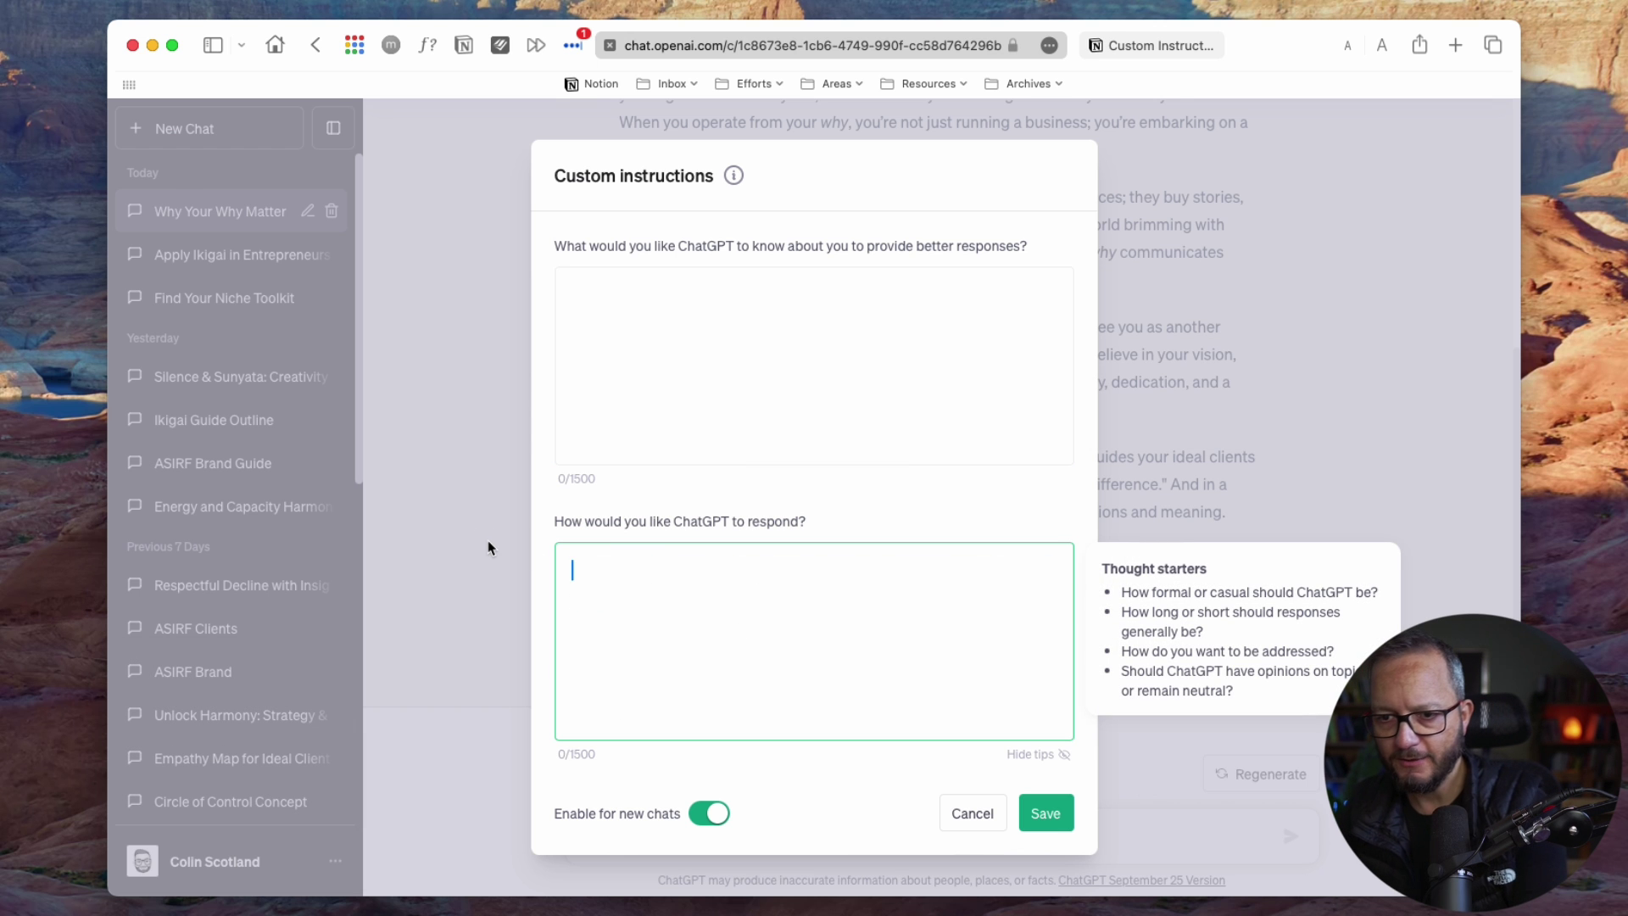
{"action": "left_click", "coordinate": [717, 815]}
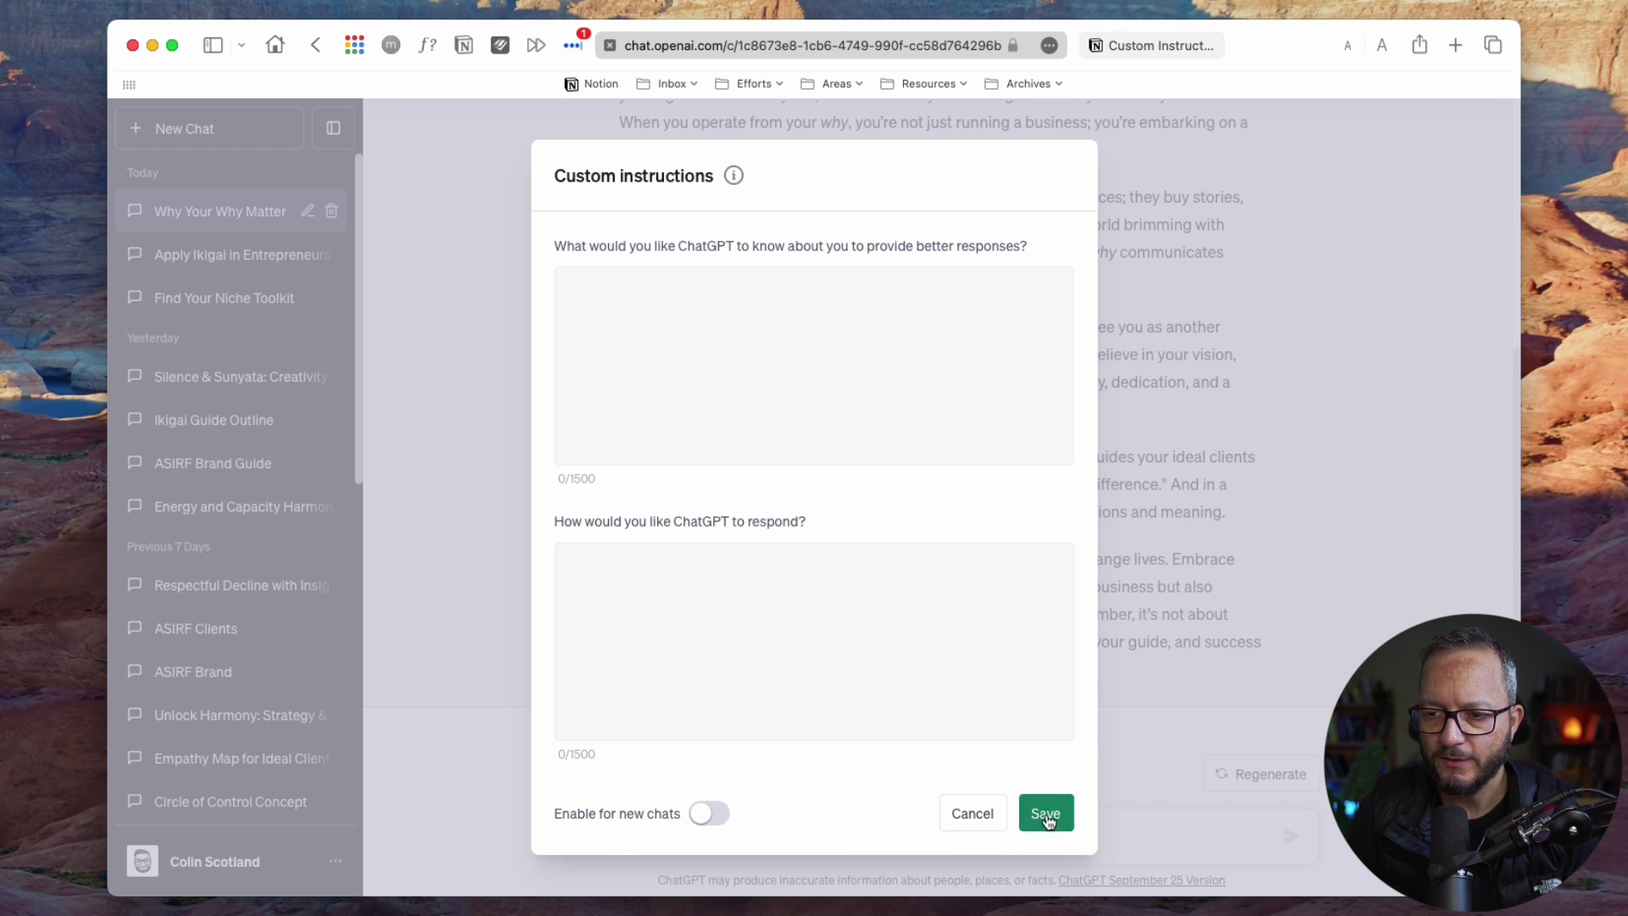
{"action": "left_click", "coordinate": [1046, 815]}
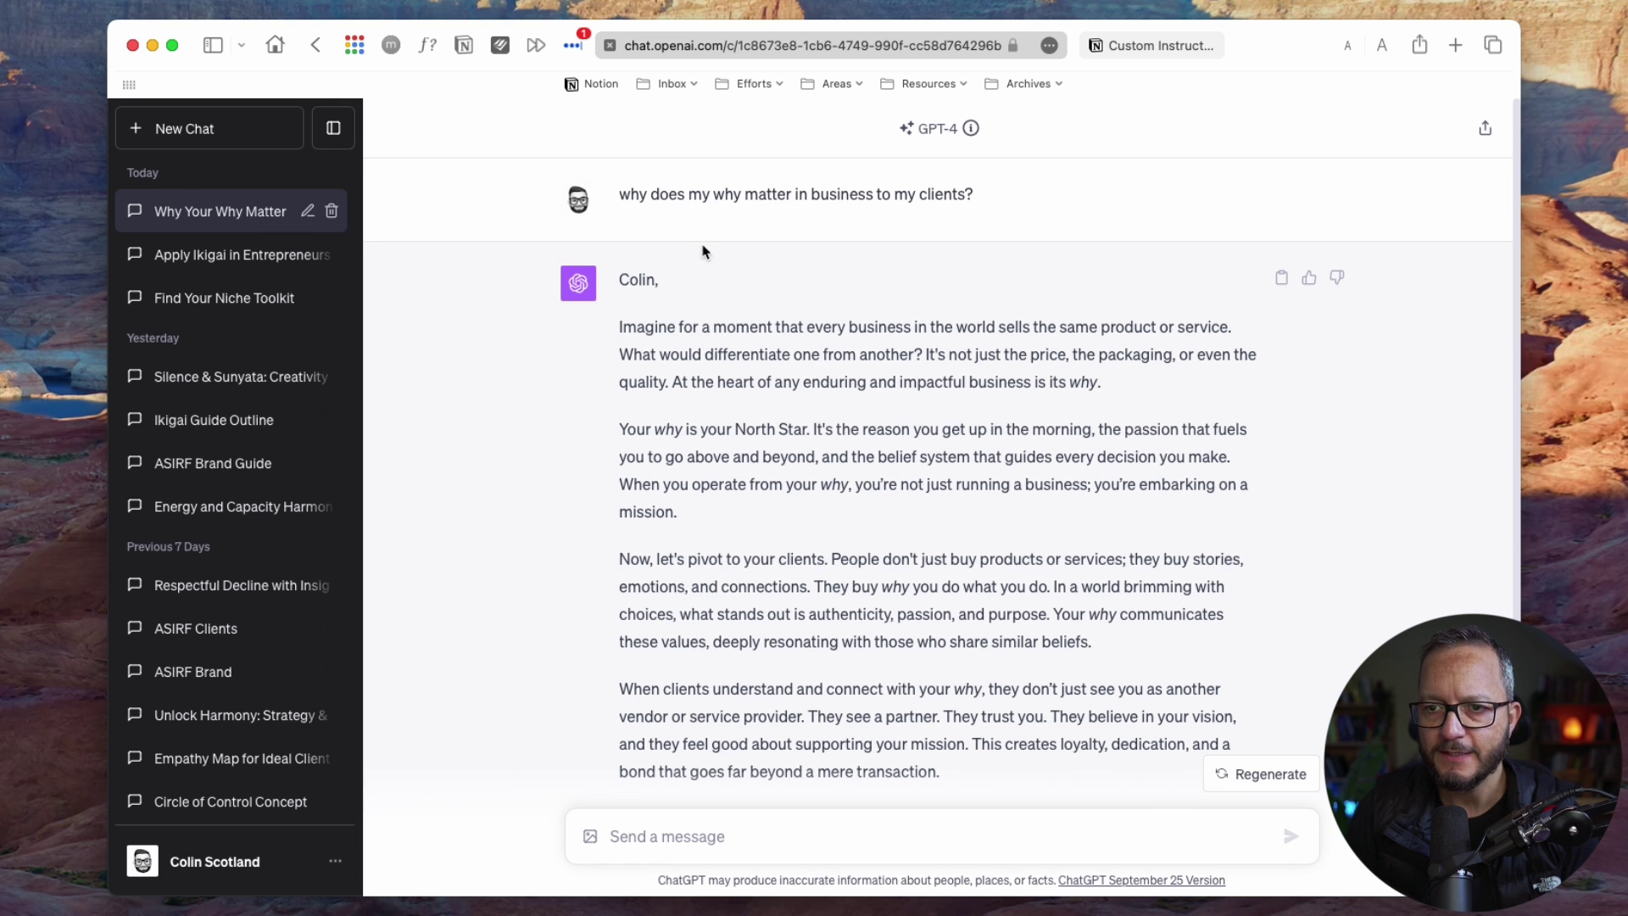
Step: Copy the earlier question and send it again in a new chat
{"action": "triple_click", "coordinate": [620, 196]}
{"action": "key", "text": "super+c"}
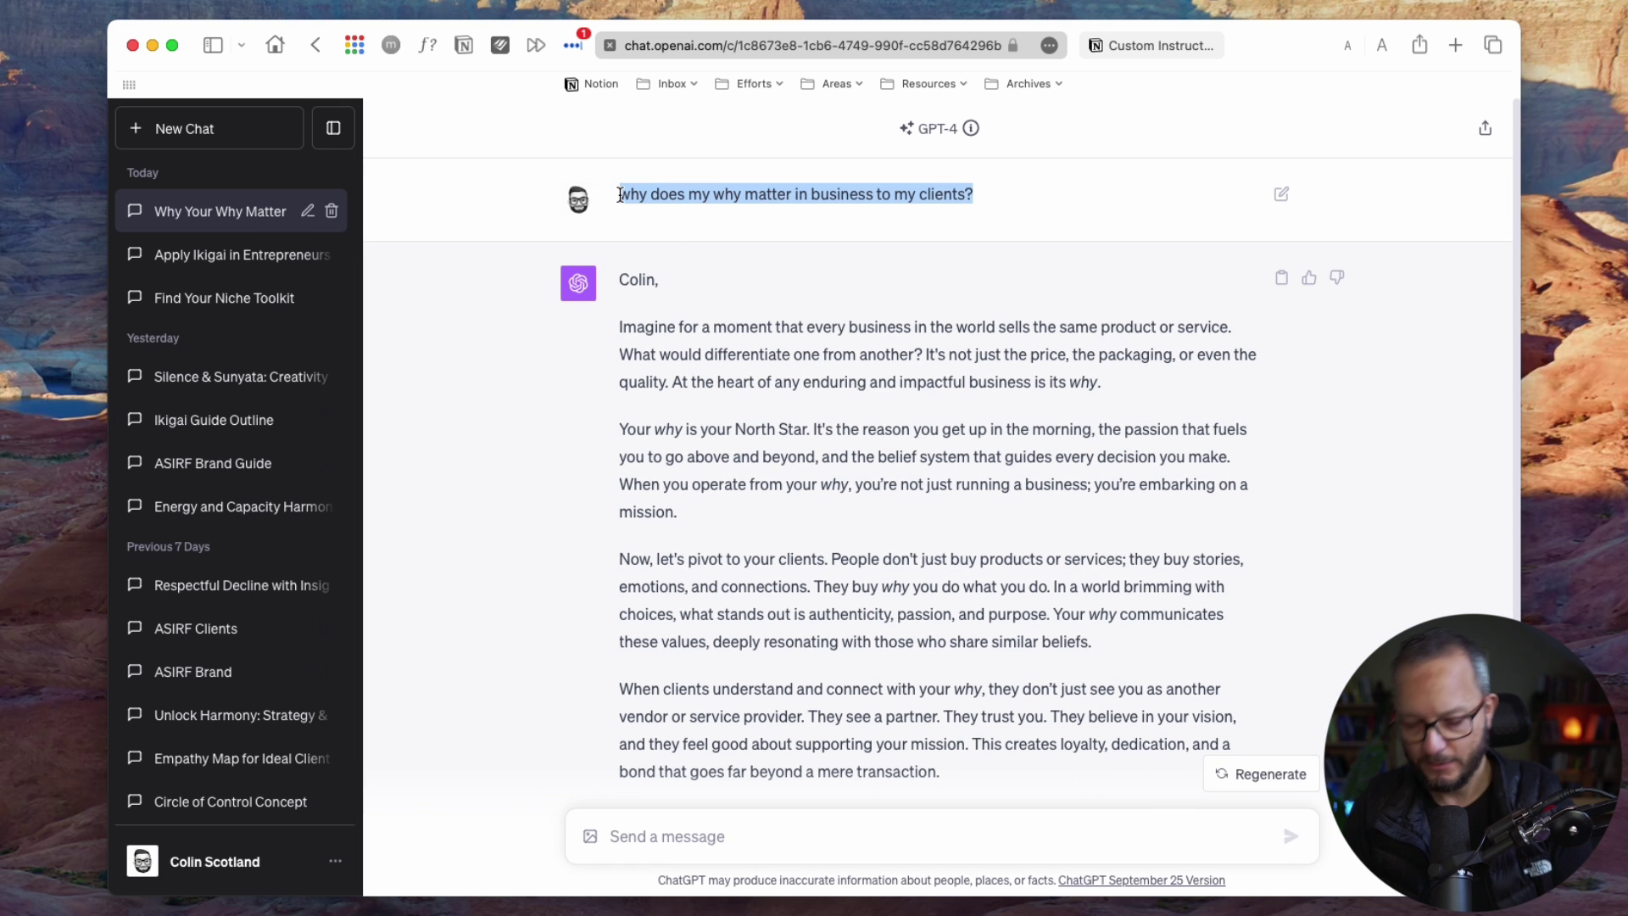
{"action": "left_click", "coordinate": [224, 140]}
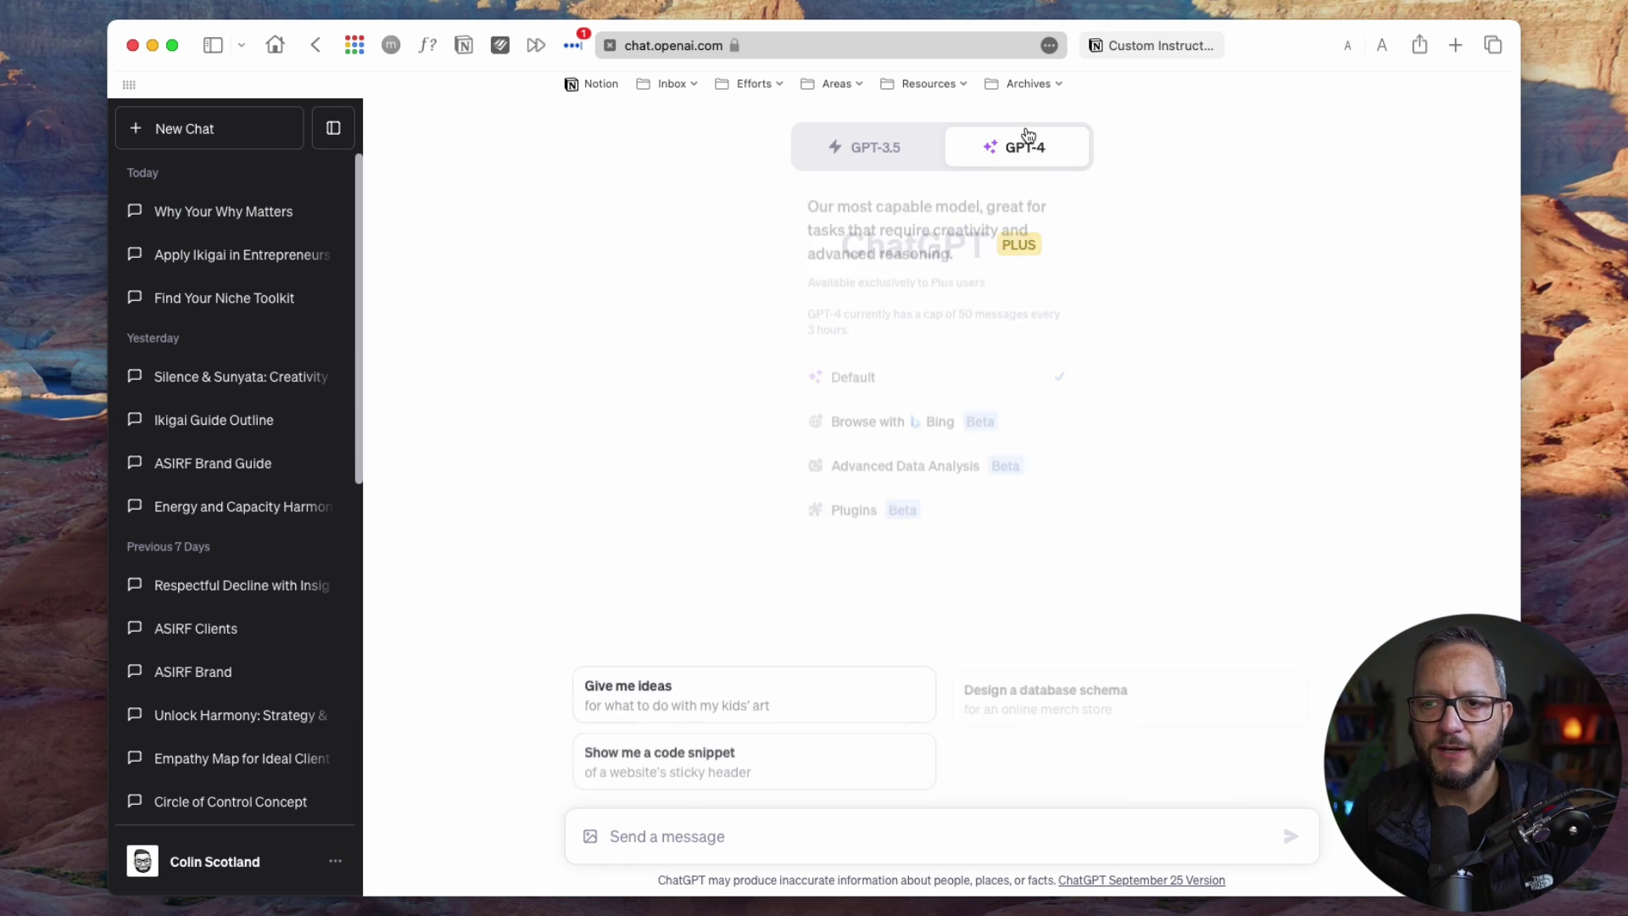
{"action": "left_click", "coordinate": [894, 832]}
{"action": "key", "text": "super+v"}
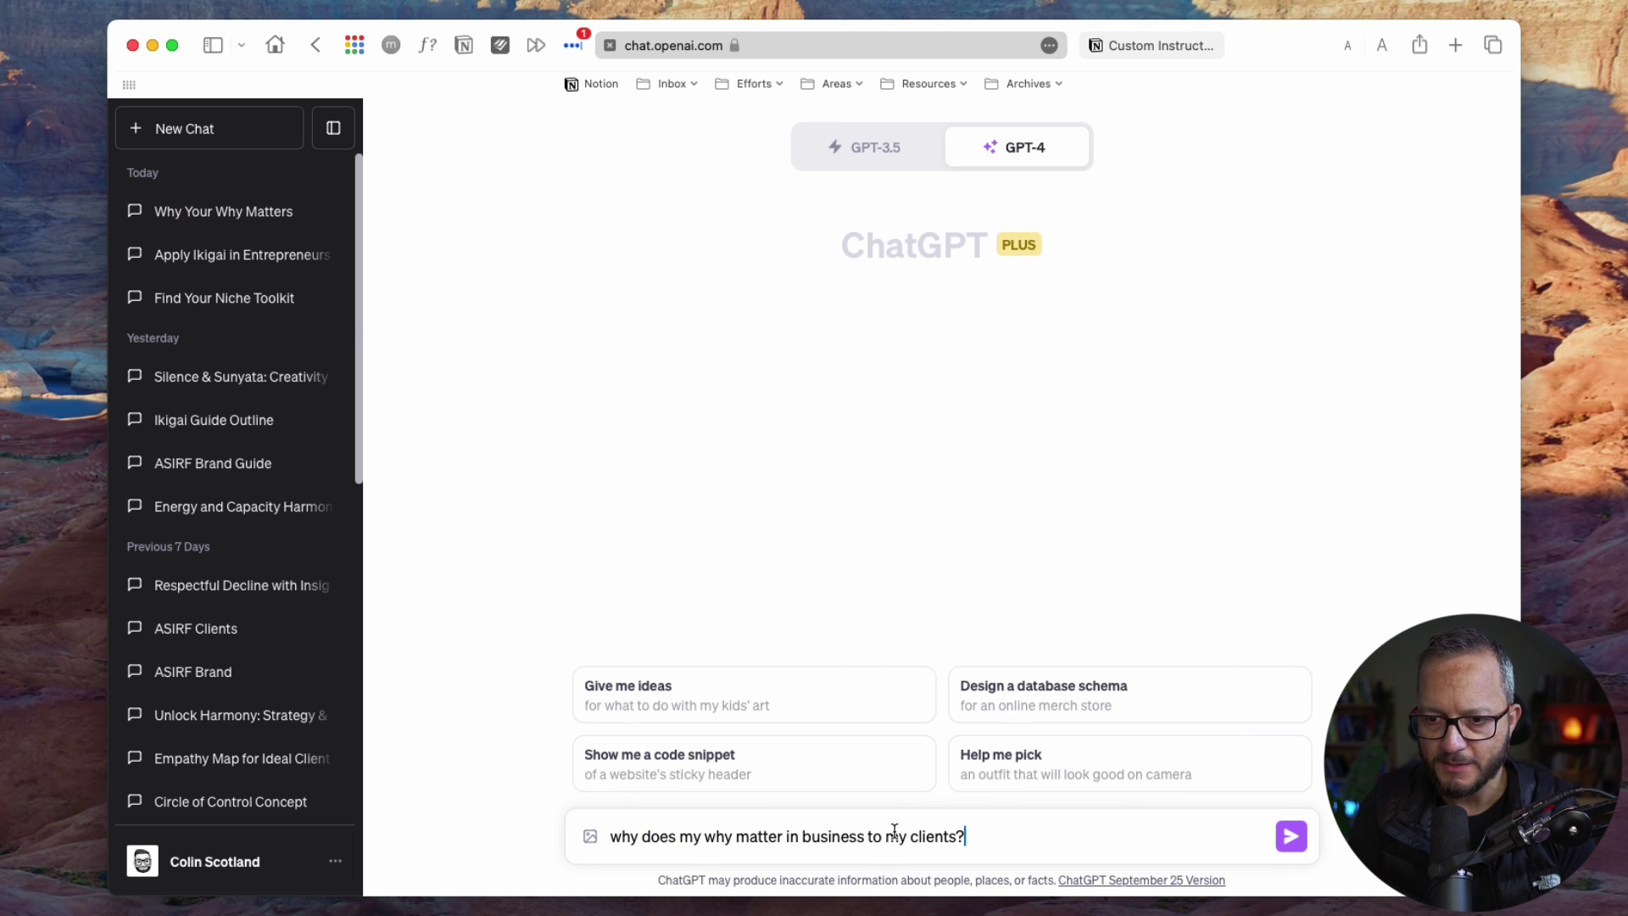
{"action": "key", "text": "Return"}
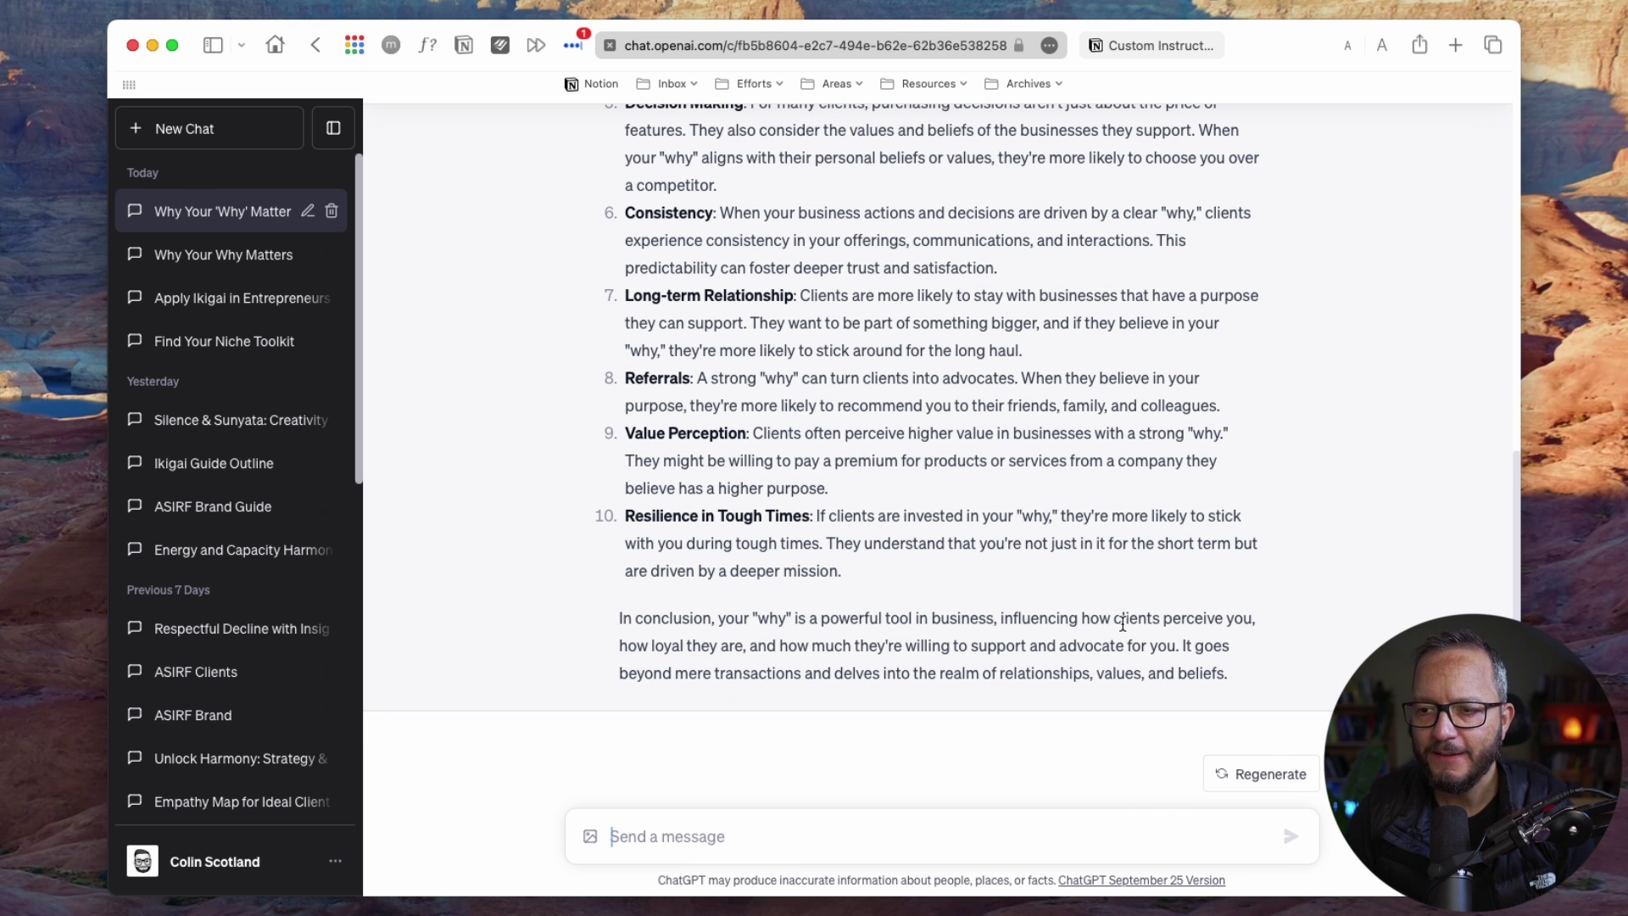
Step: Scroll through the plain ten-point answer, from Emotional Connection to Resilience in Tough Times
{"action": "scroll", "coordinate": [1123, 623], "scroll_direction": "up", "scroll_amount": 4}
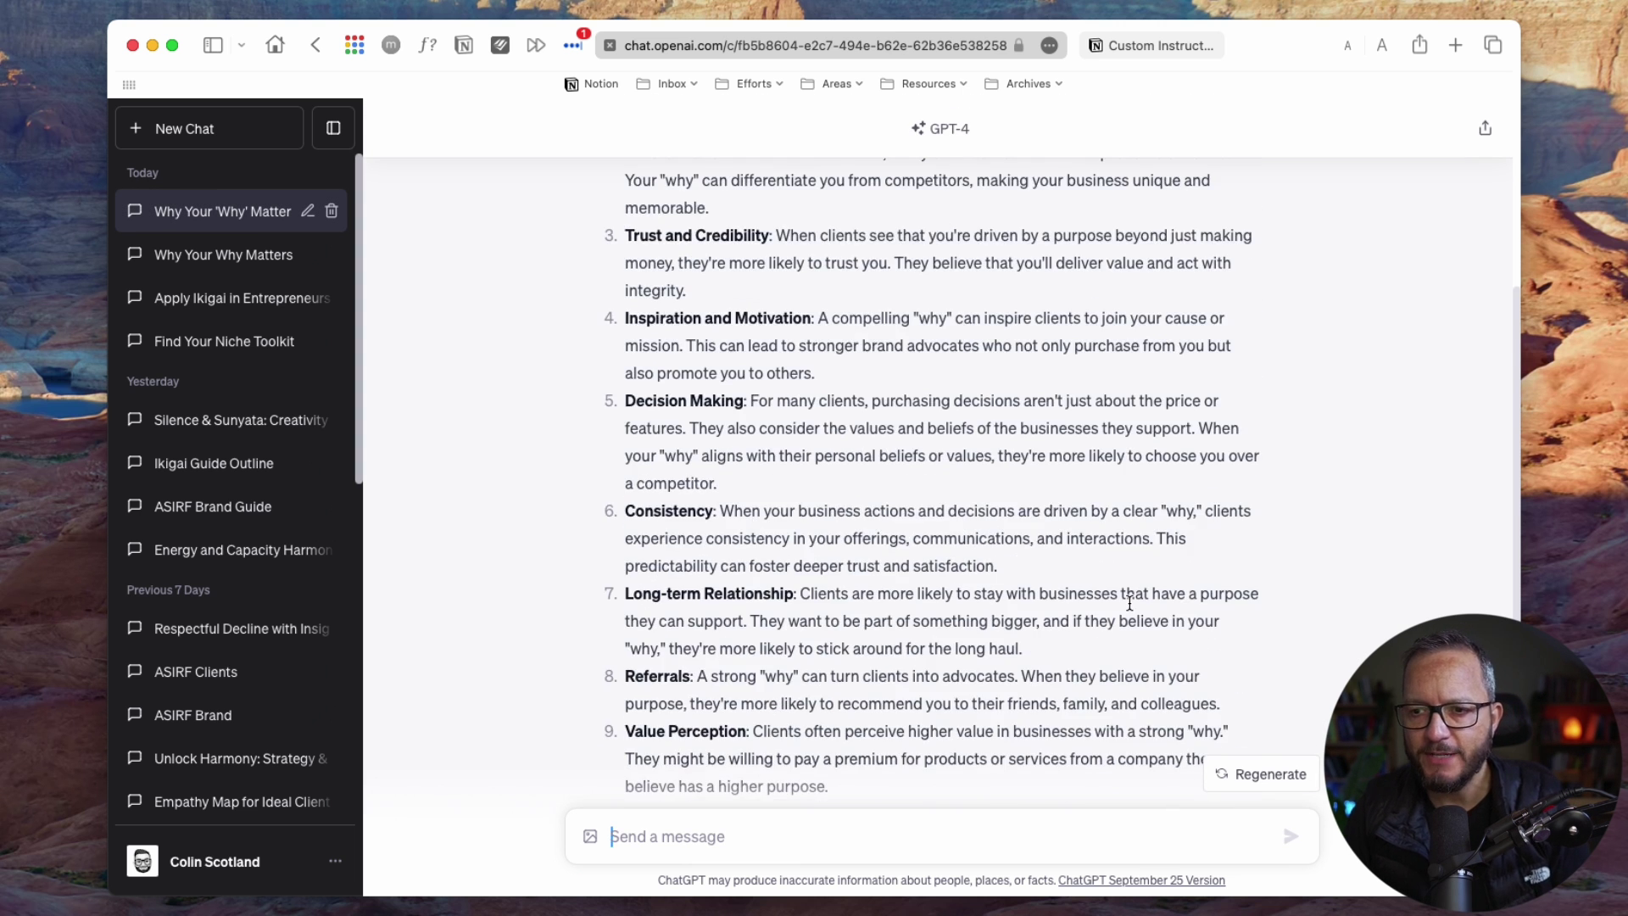
{"action": "scroll", "coordinate": [1129, 603], "scroll_direction": "up", "scroll_amount": 2}
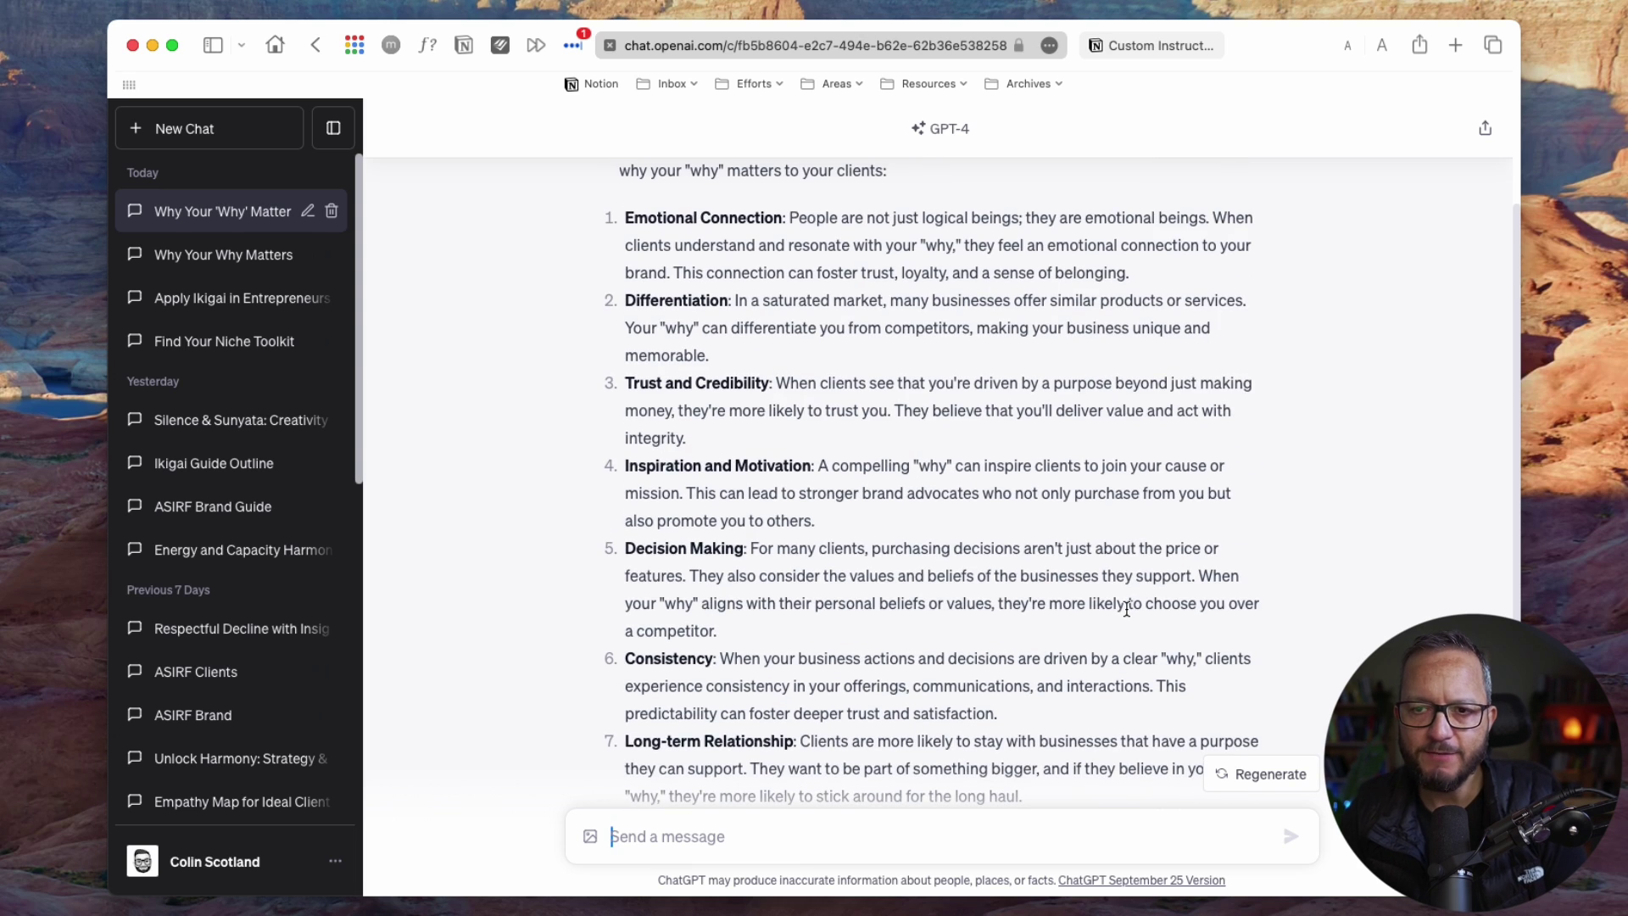
{"action": "scroll", "coordinate": [1129, 611], "scroll_direction": "up", "scroll_amount": 1}
{"action": "scroll", "coordinate": [1126, 609], "scroll_direction": "down", "scroll_amount": 6}
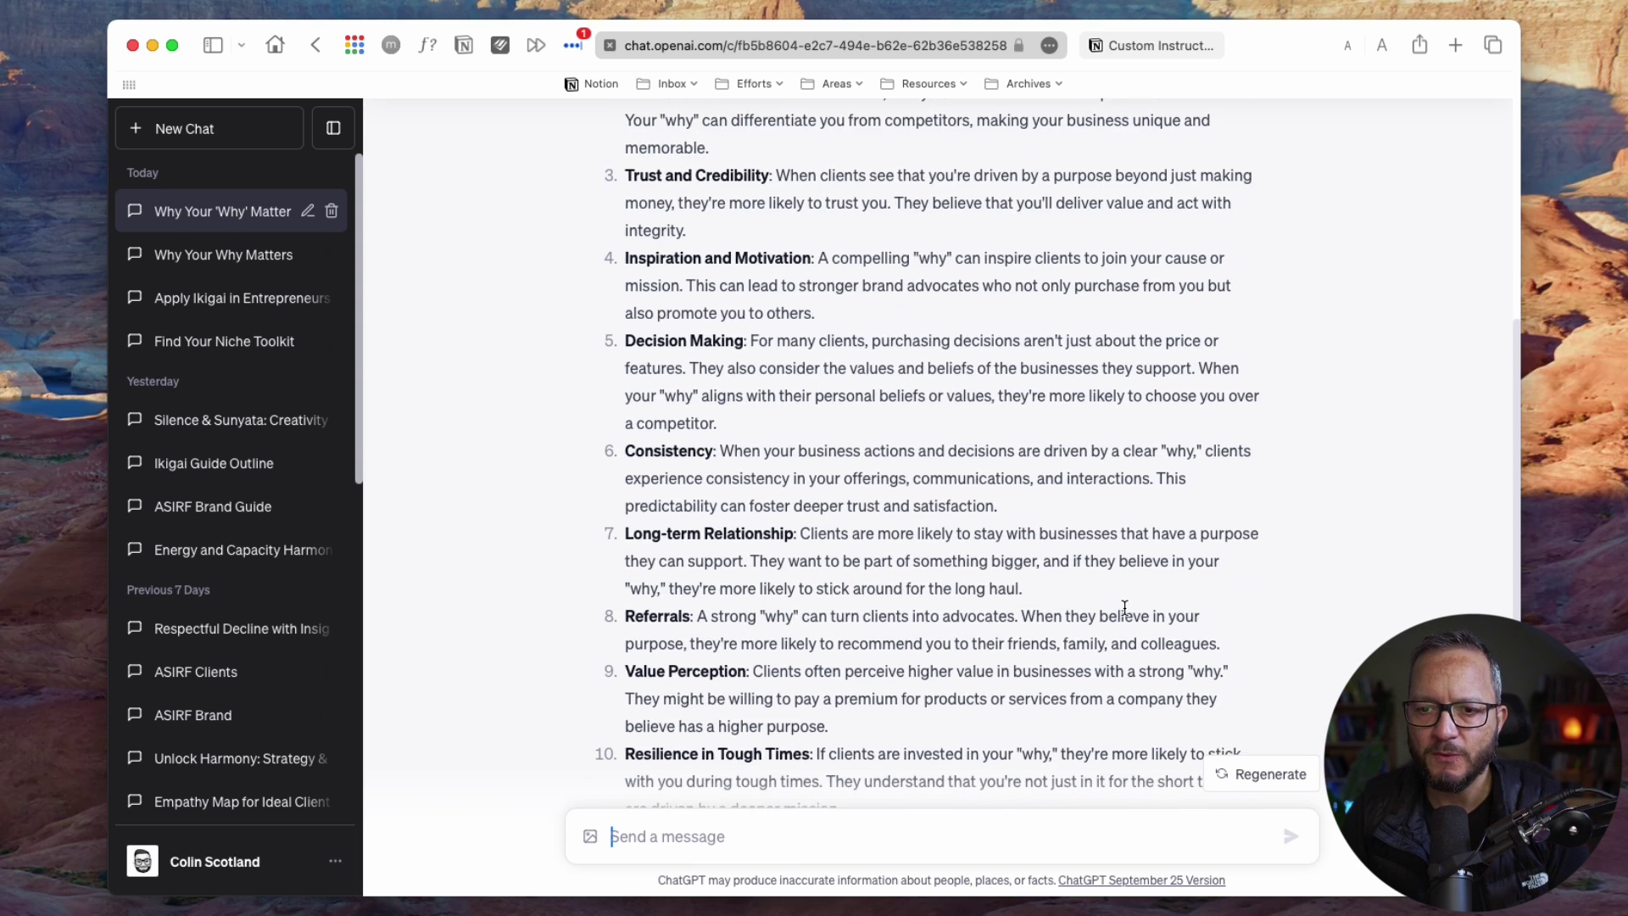
{"action": "scroll", "coordinate": [1123, 605], "scroll_direction": "down", "scroll_amount": 2}
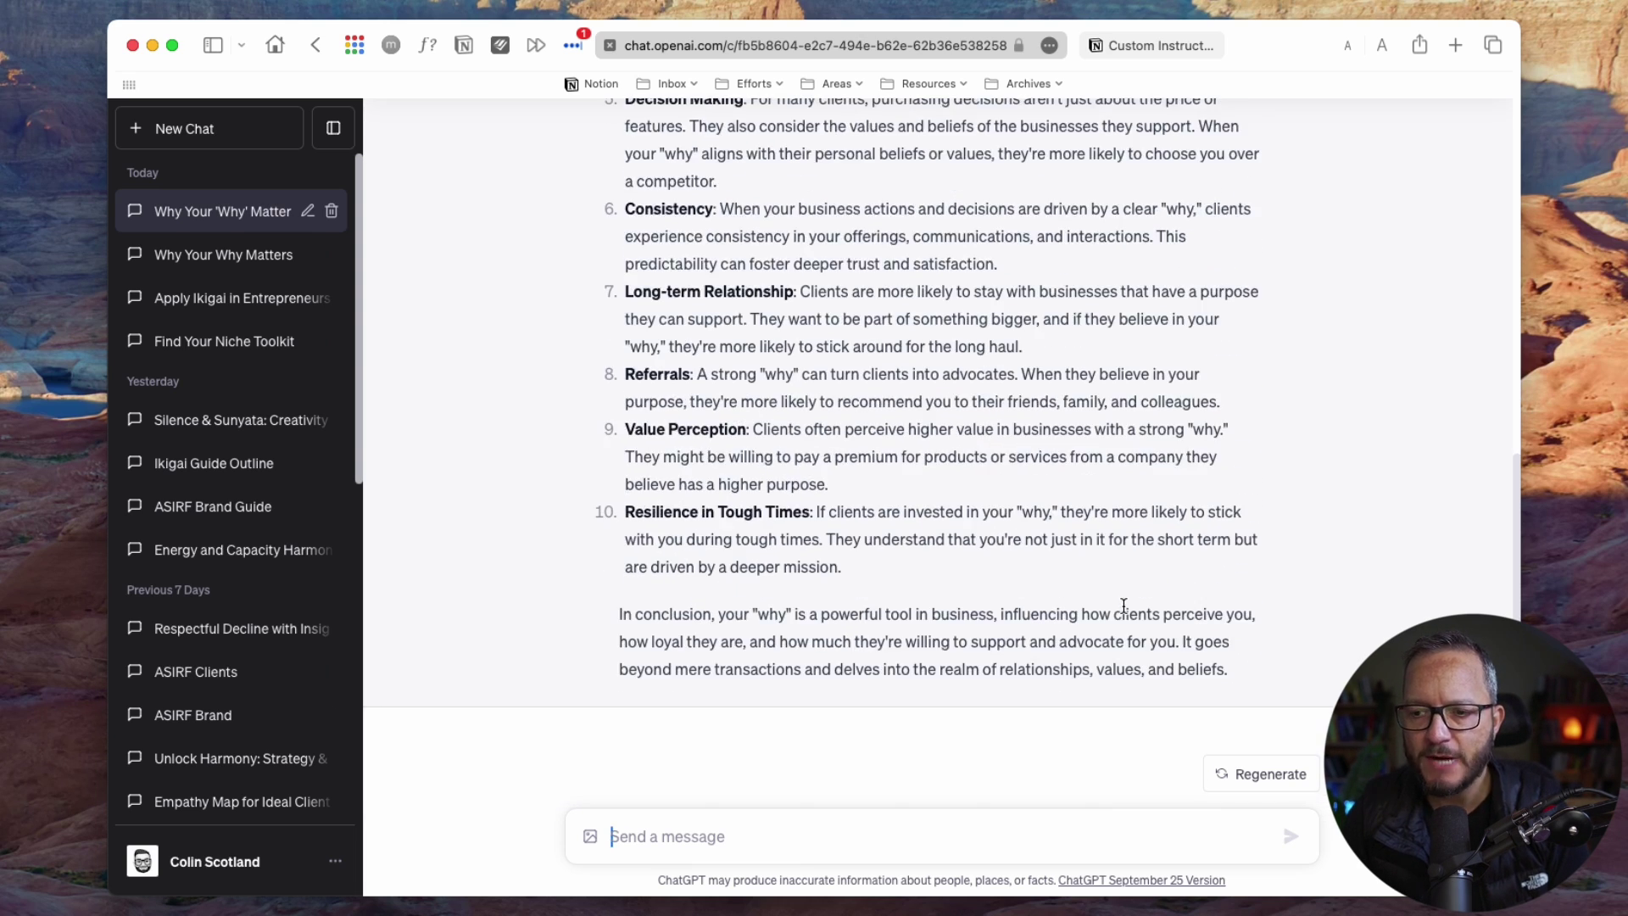
{"action": "scroll", "coordinate": [1123, 606], "scroll_direction": "up", "scroll_amount": 2}
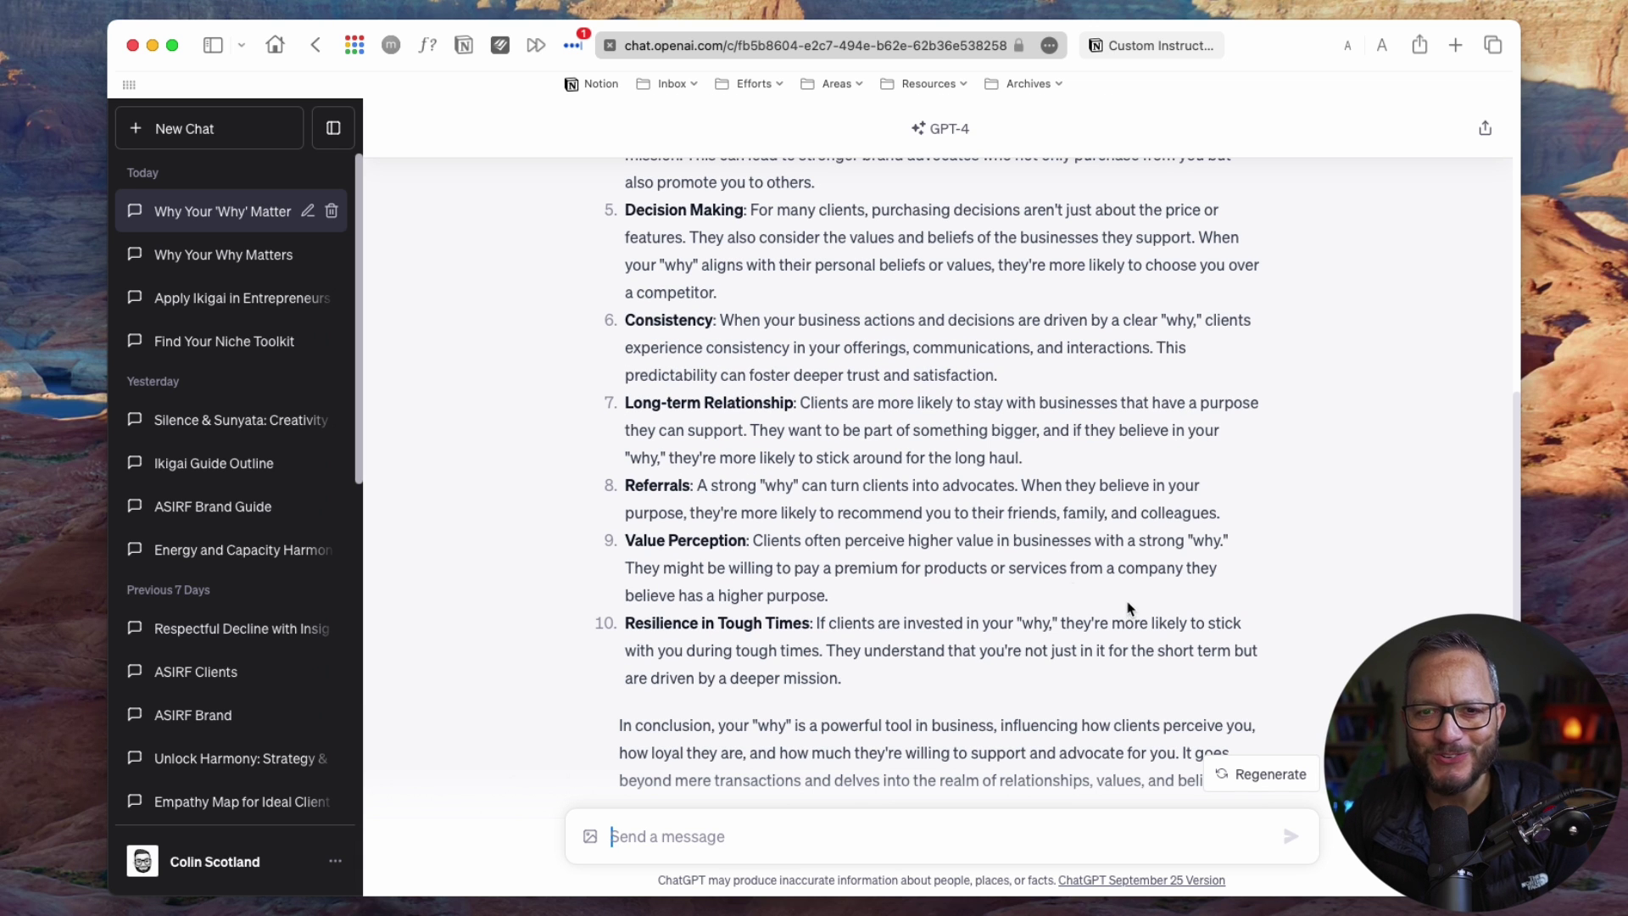
Step: Open the earlier 'Why Your Why Matter' chat with the motivational answer
{"action": "left_click", "coordinate": [231, 254]}
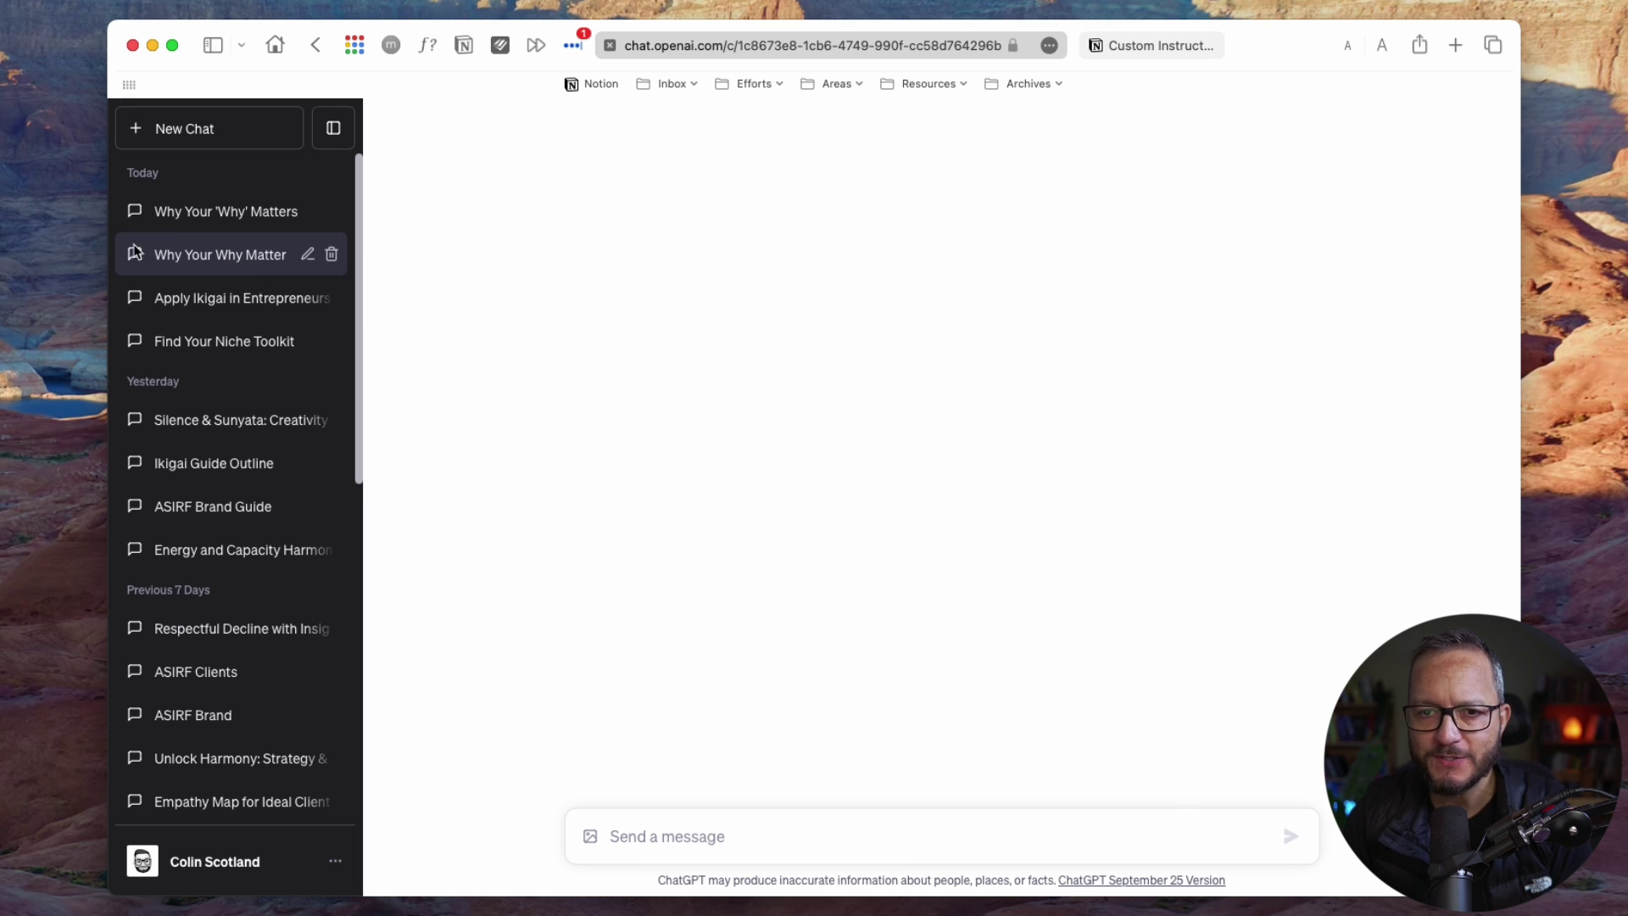
{"action": "left_click", "coordinate": [223, 255]}
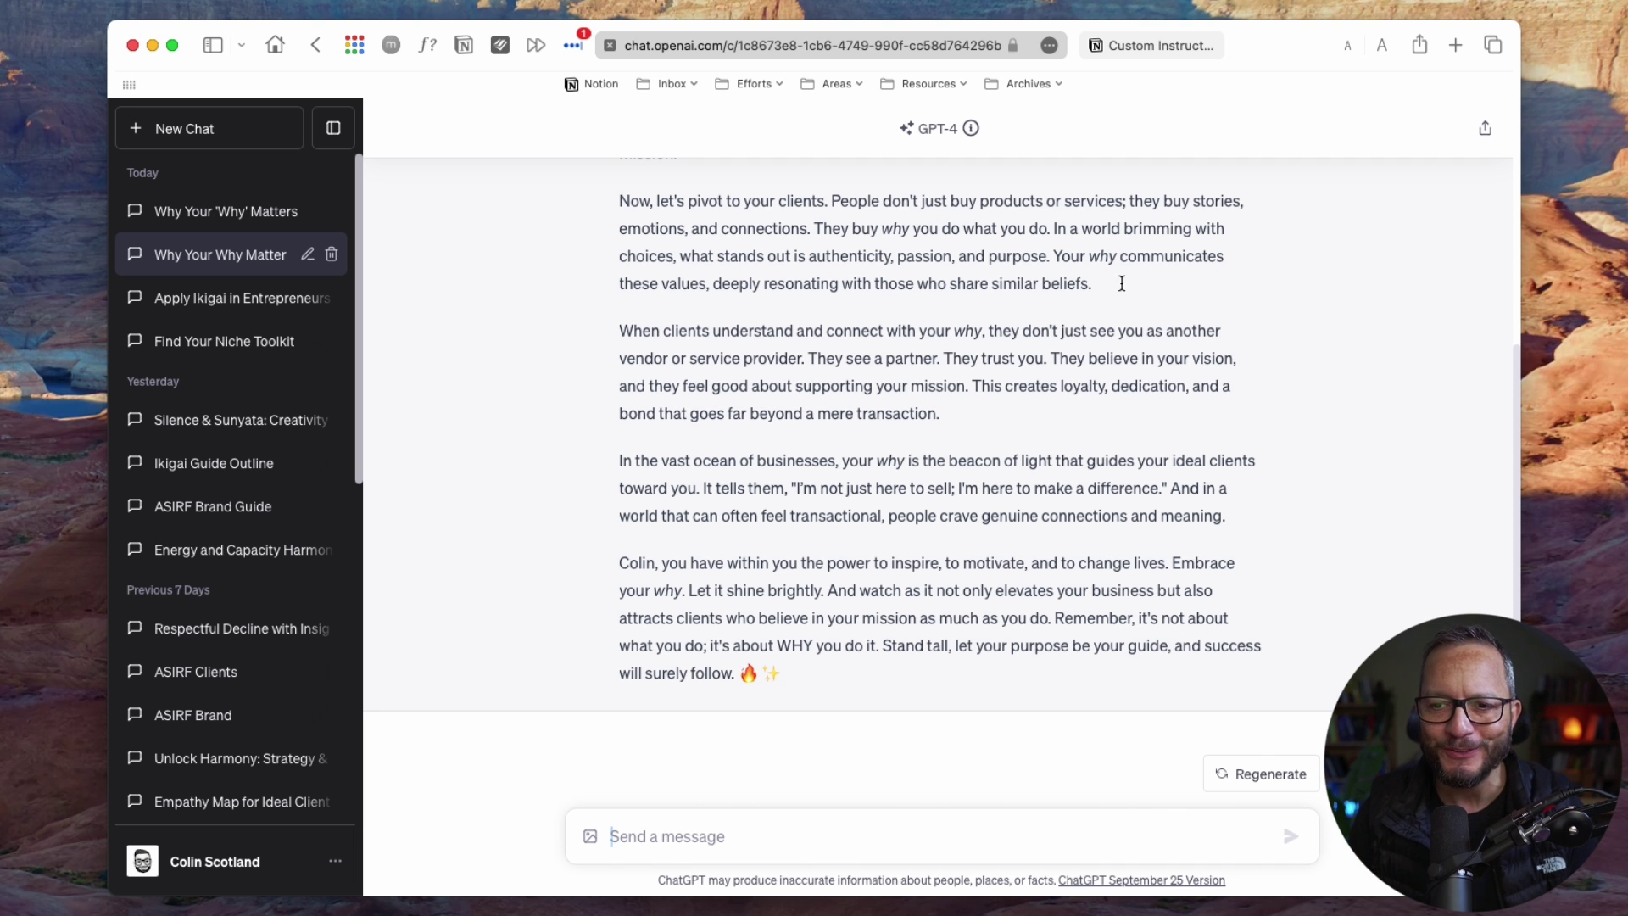
Step: Re-enable custom instructions for new chats with 'respond in a french accent' and save
{"action": "left_click", "coordinate": [335, 861]}
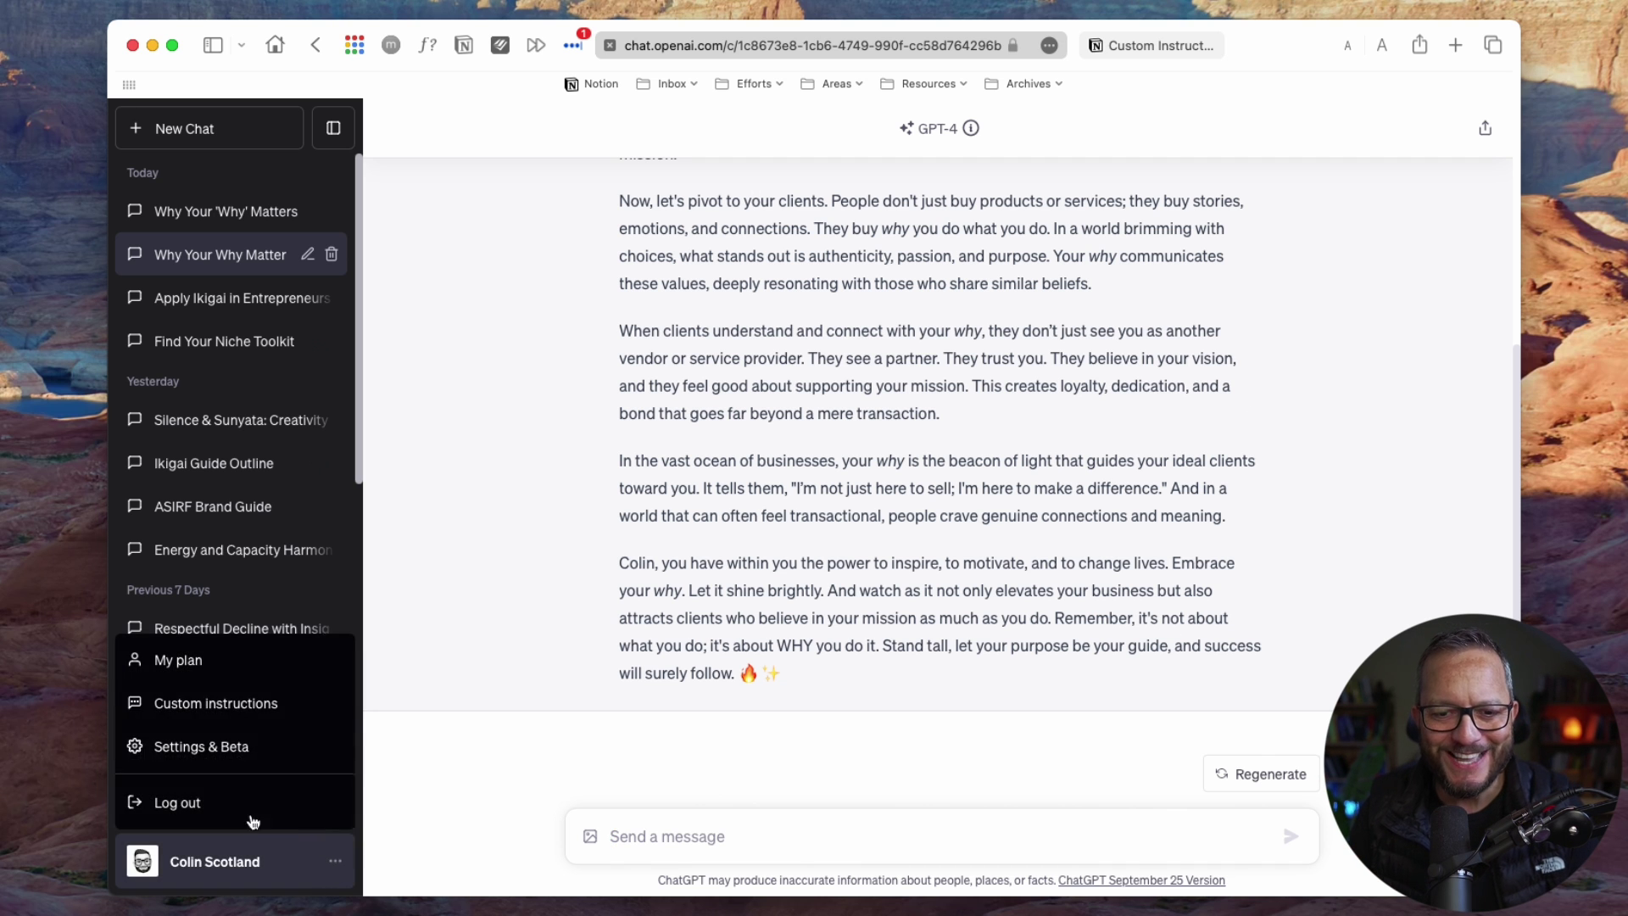
{"action": "left_click", "coordinate": [218, 701]}
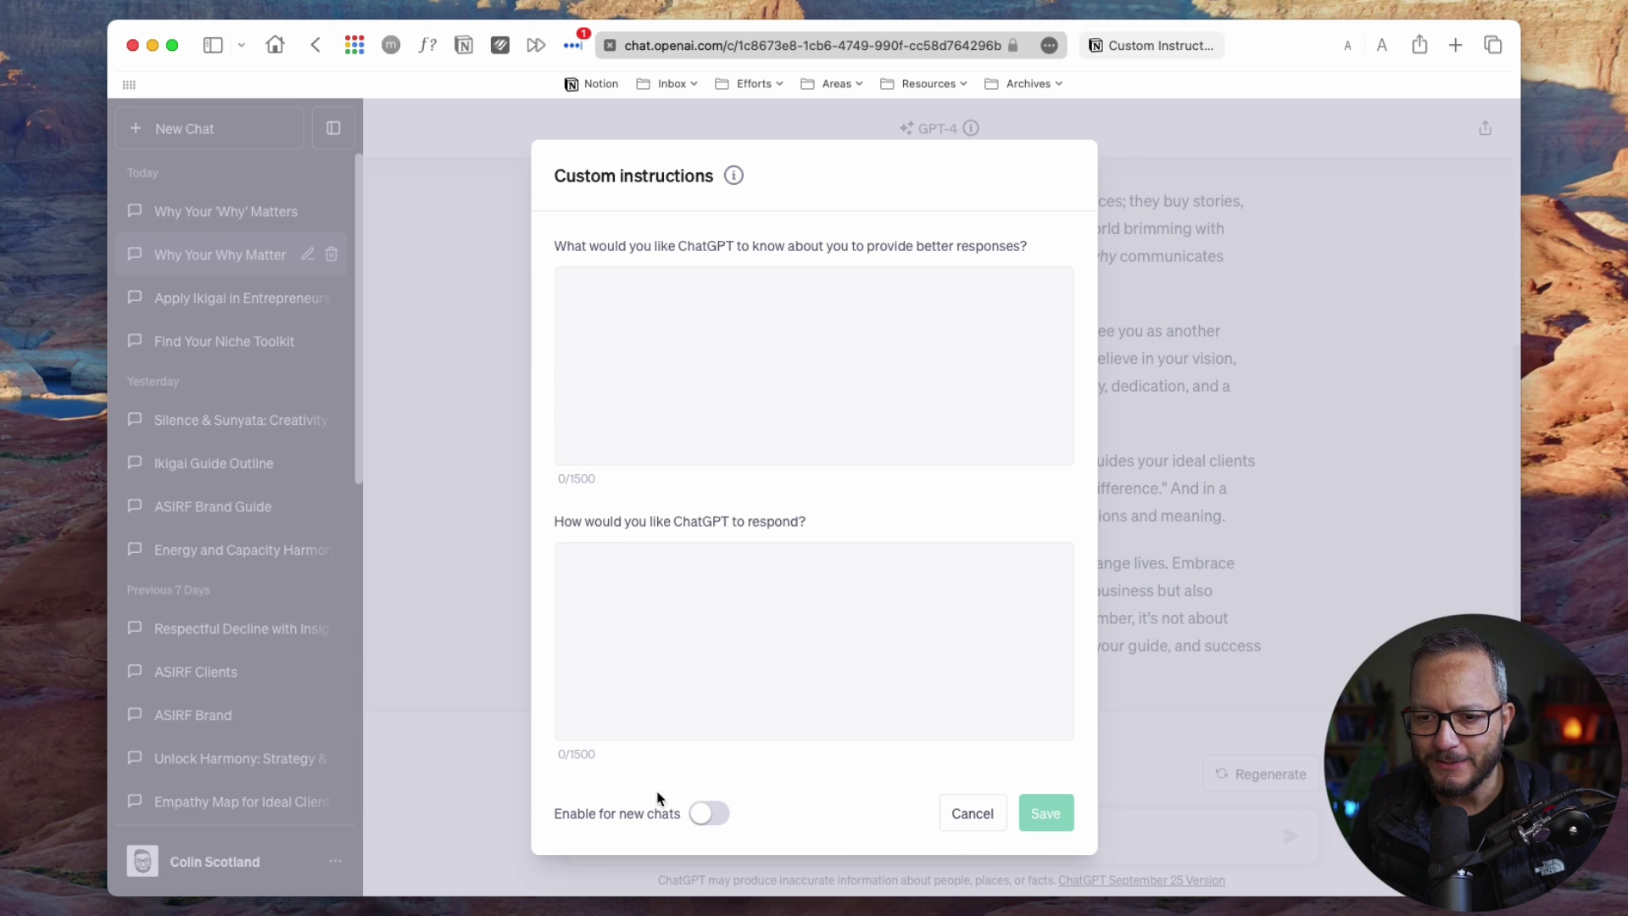
{"action": "left_click", "coordinate": [707, 819]}
{"action": "left_click", "coordinate": [724, 605]}
{"action": "type", "text": "respond in a f"}
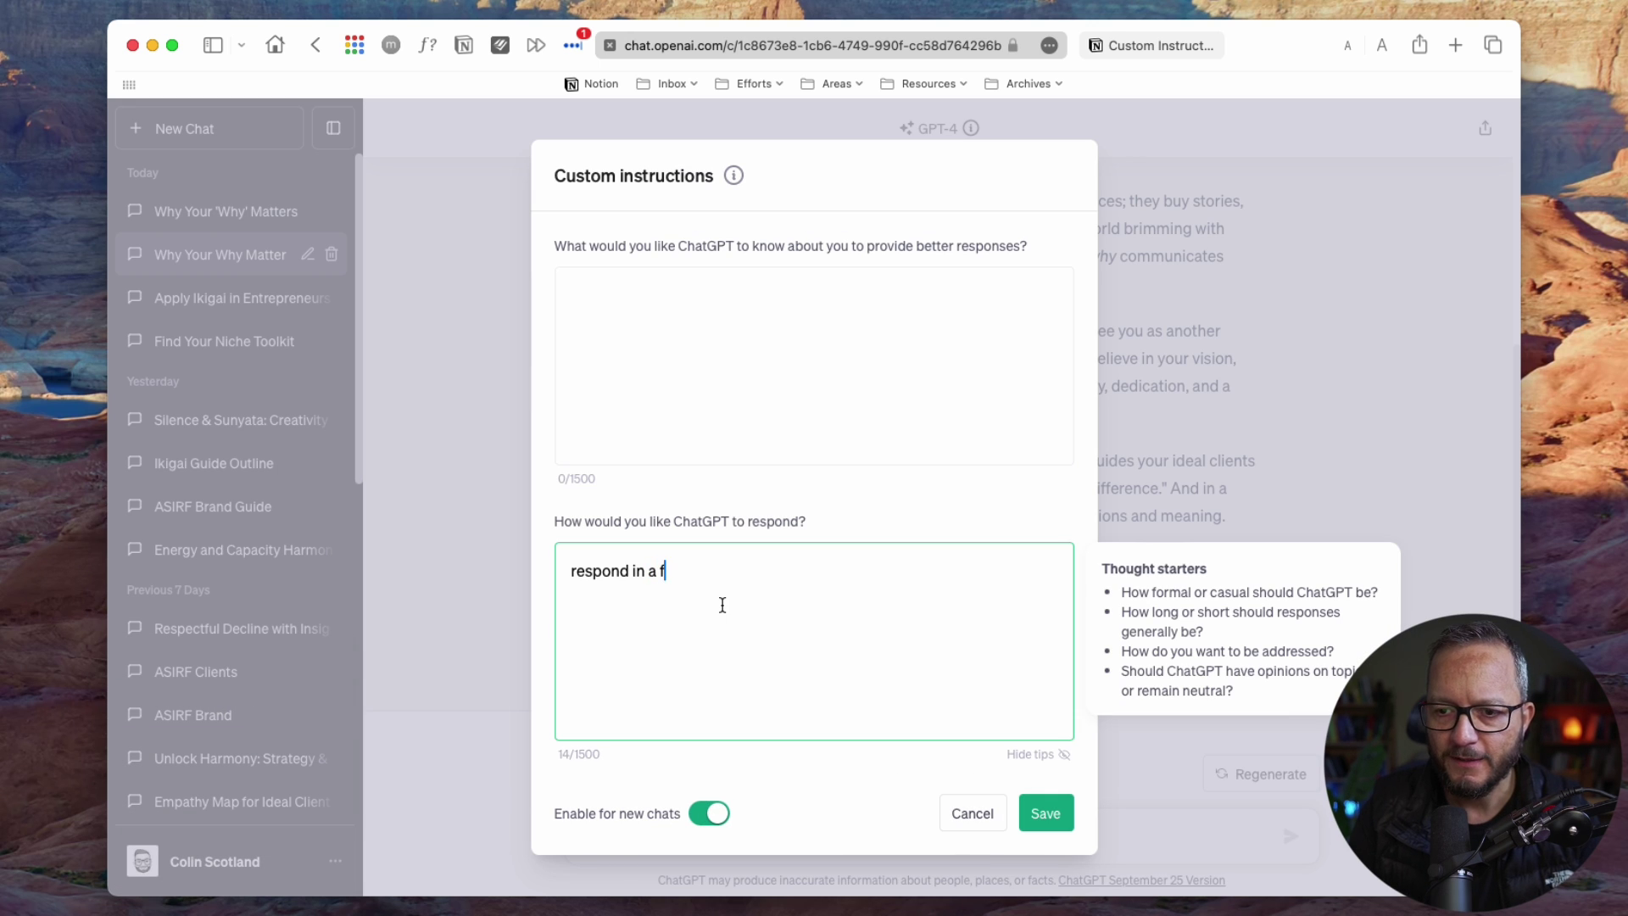
{"action": "type", "text": "rench accent"}
{"action": "left_click", "coordinate": [1034, 810]}
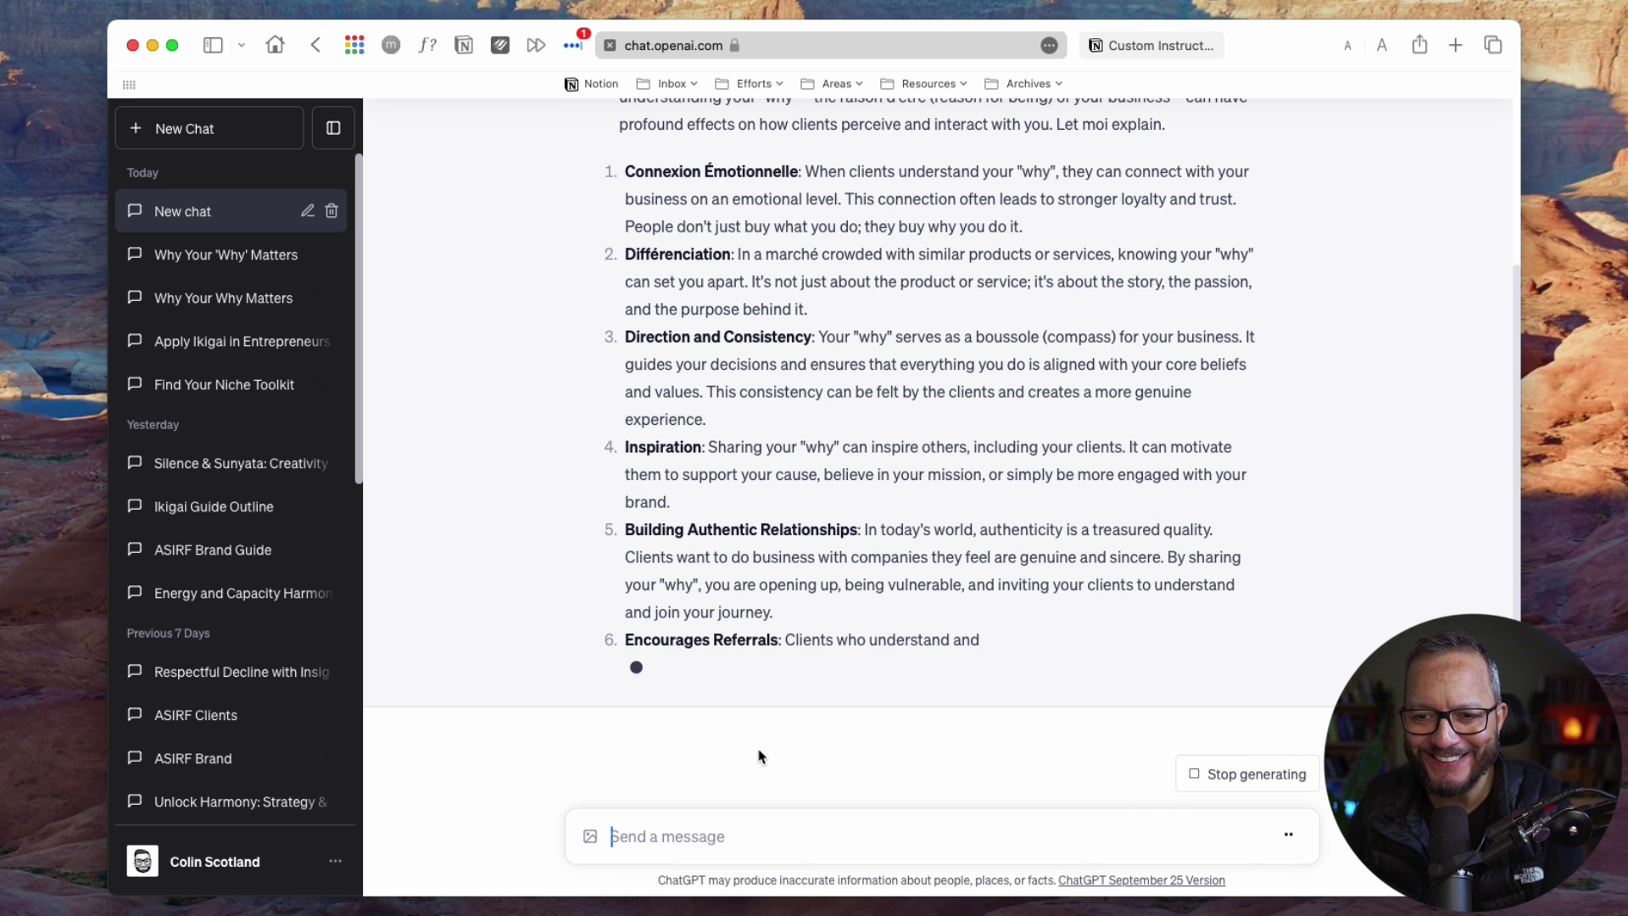
{"action": "left_click", "coordinate": [338, 862]}
{"action": "left_click", "coordinate": [225, 705]}
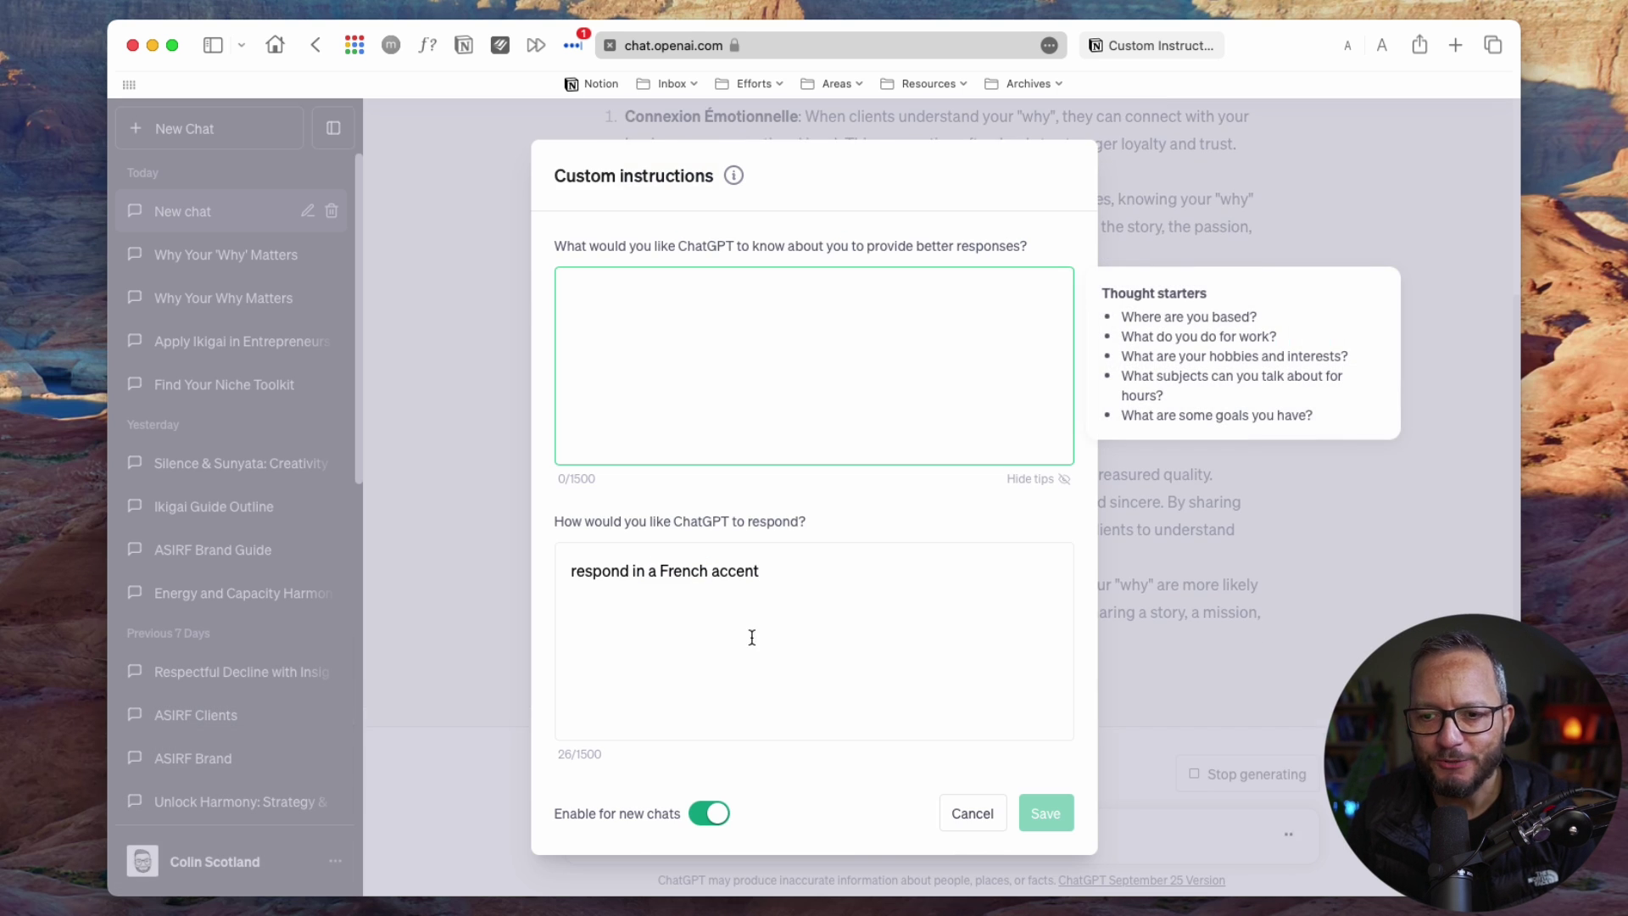
{"action": "triple_click", "coordinate": [806, 574]}
{"action": "key", "text": "BackSpace"}
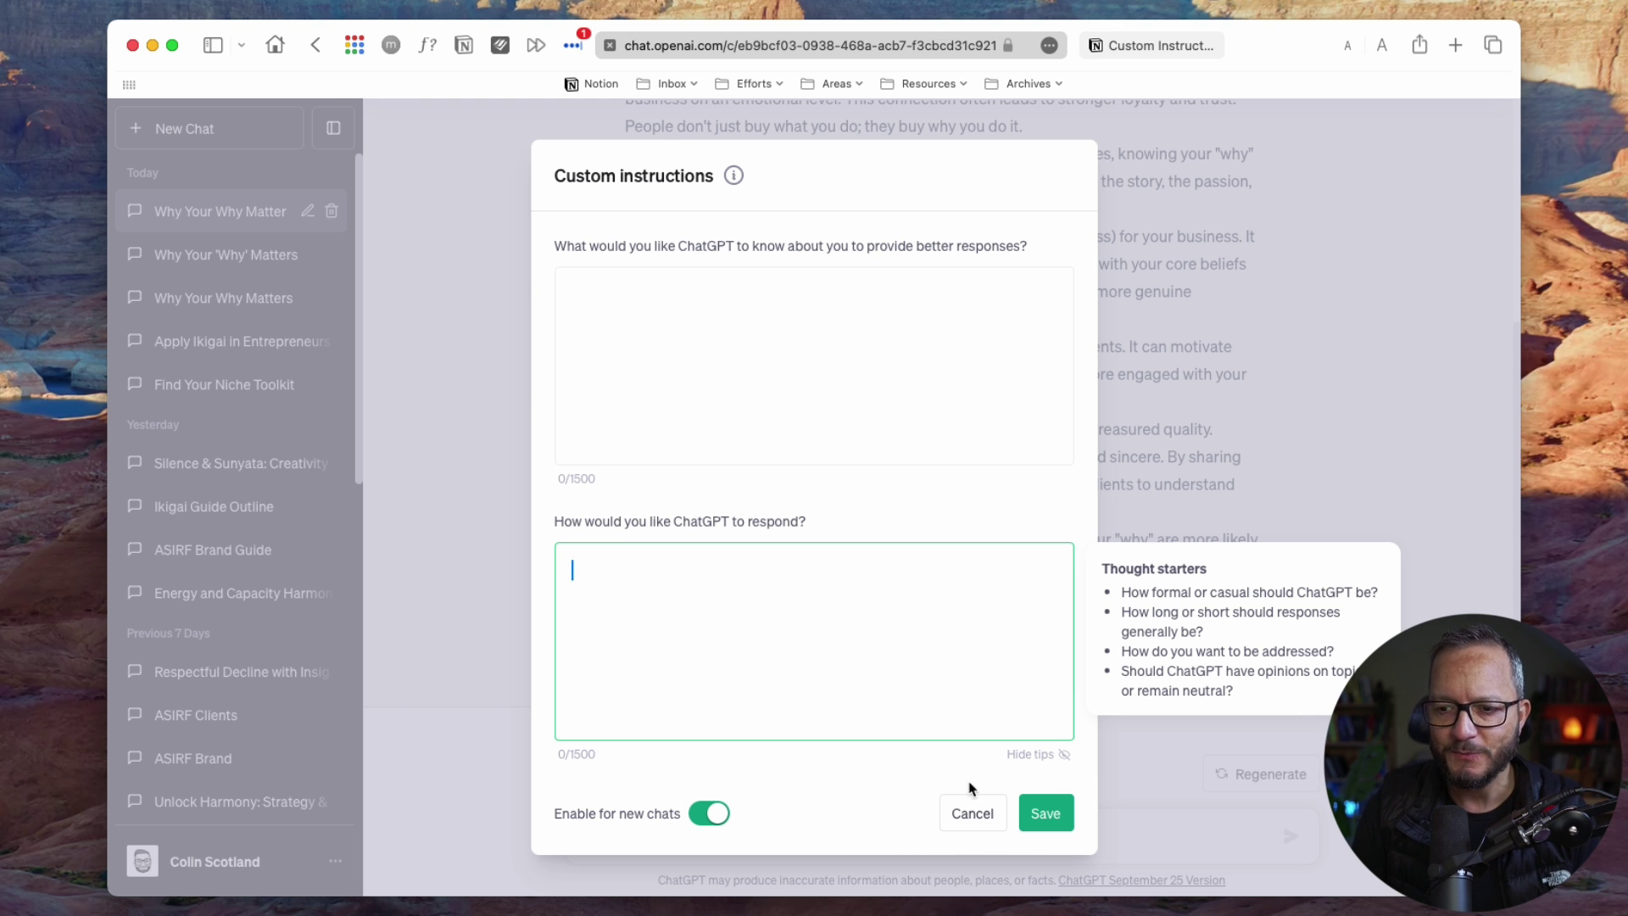
{"action": "left_click", "coordinate": [970, 811]}
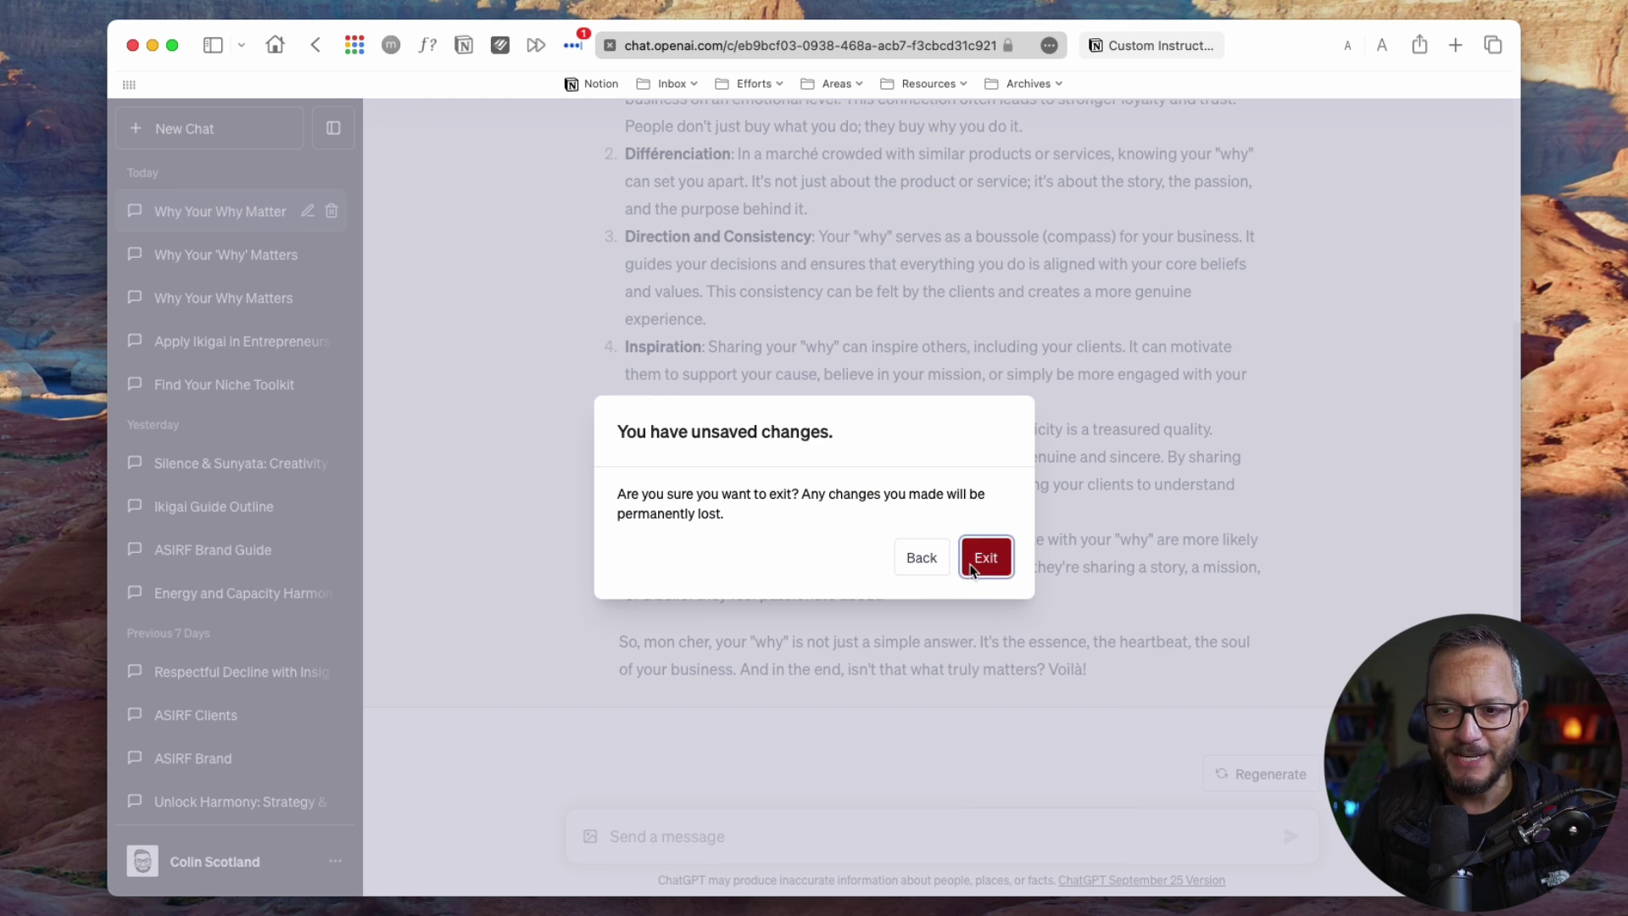
{"action": "left_click", "coordinate": [981, 558]}
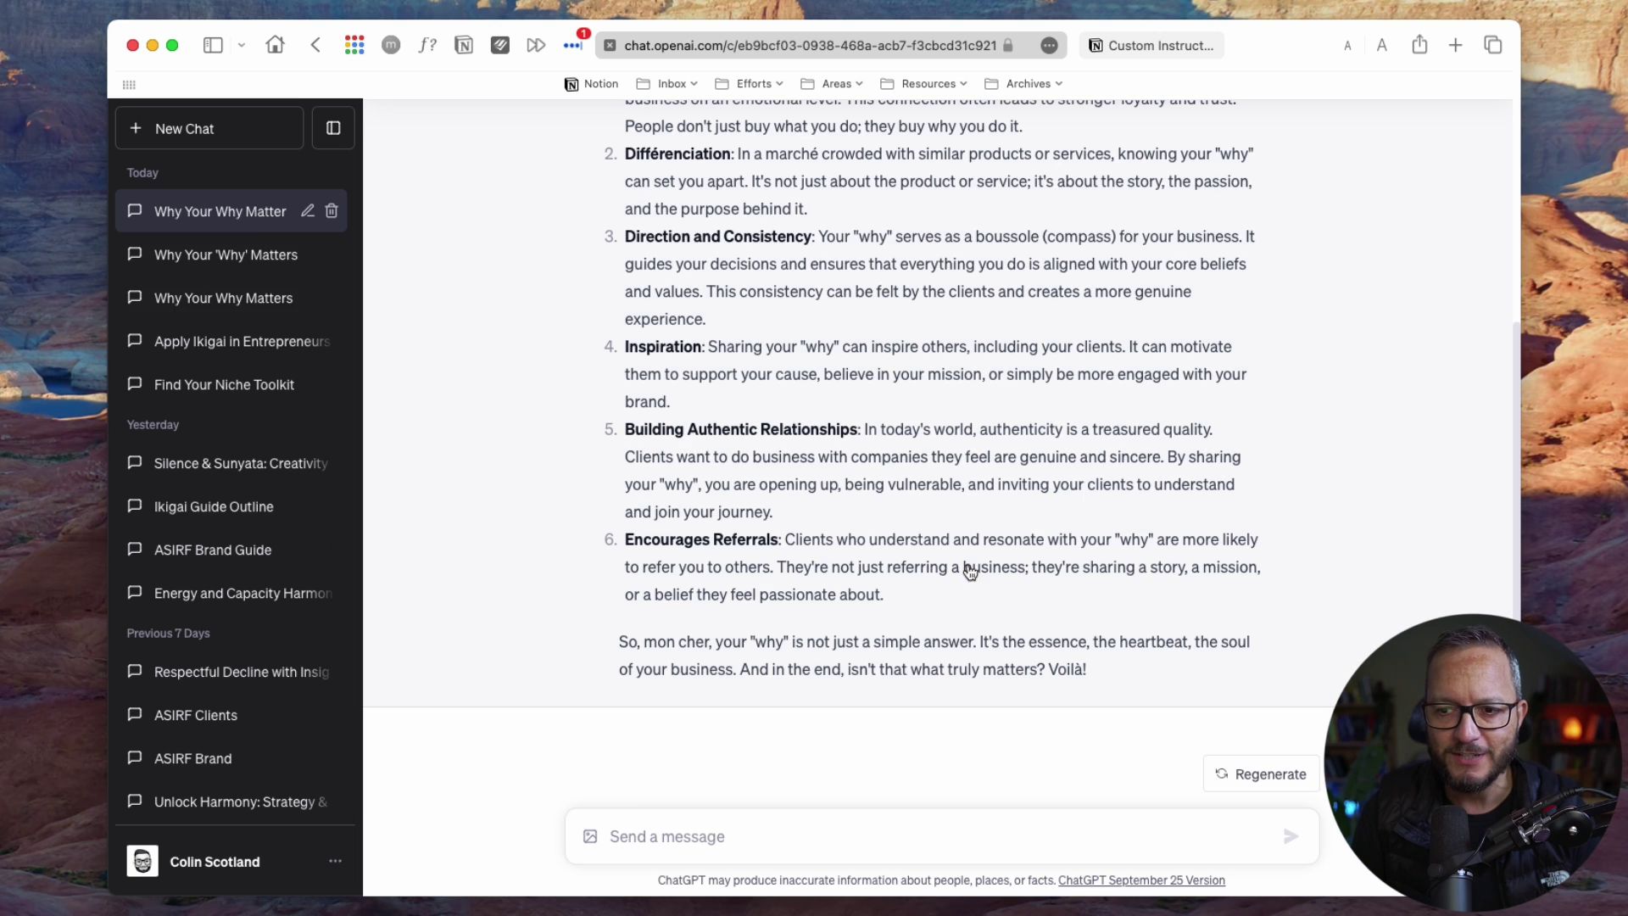
Step: Open the 'Why Your 'Why' Matter' chat and scroll through its ten-point list
{"action": "left_click", "coordinate": [240, 268]}
{"action": "scroll", "coordinate": [1145, 518], "scroll_direction": "up", "scroll_amount": 10}
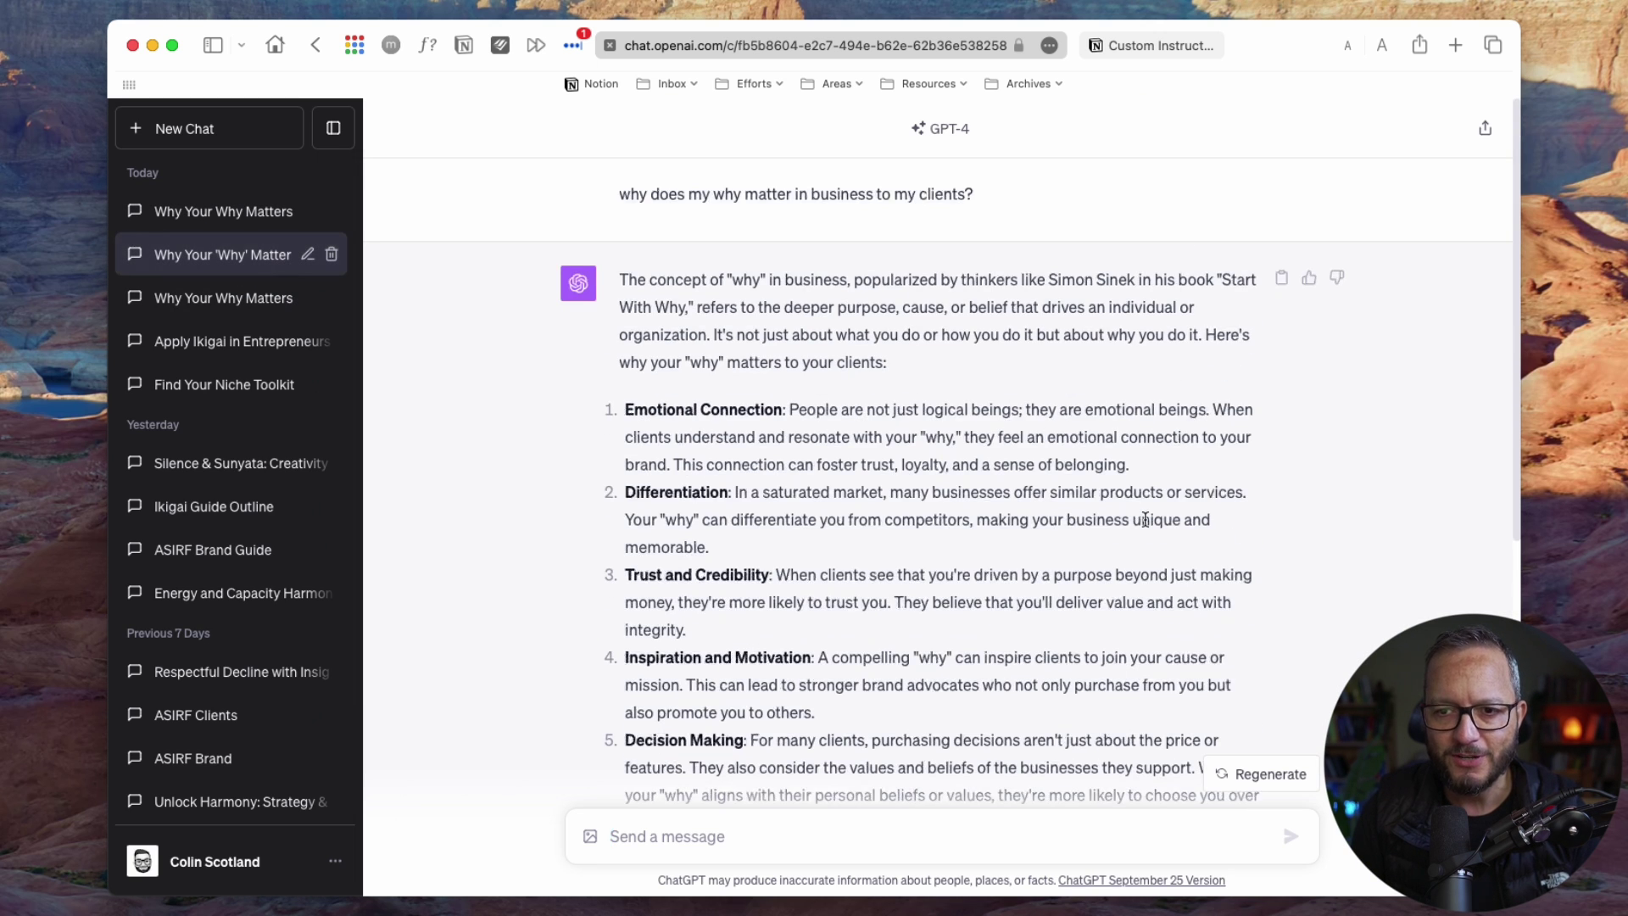
{"action": "scroll", "coordinate": [1144, 518], "scroll_direction": "down", "scroll_amount": 5}
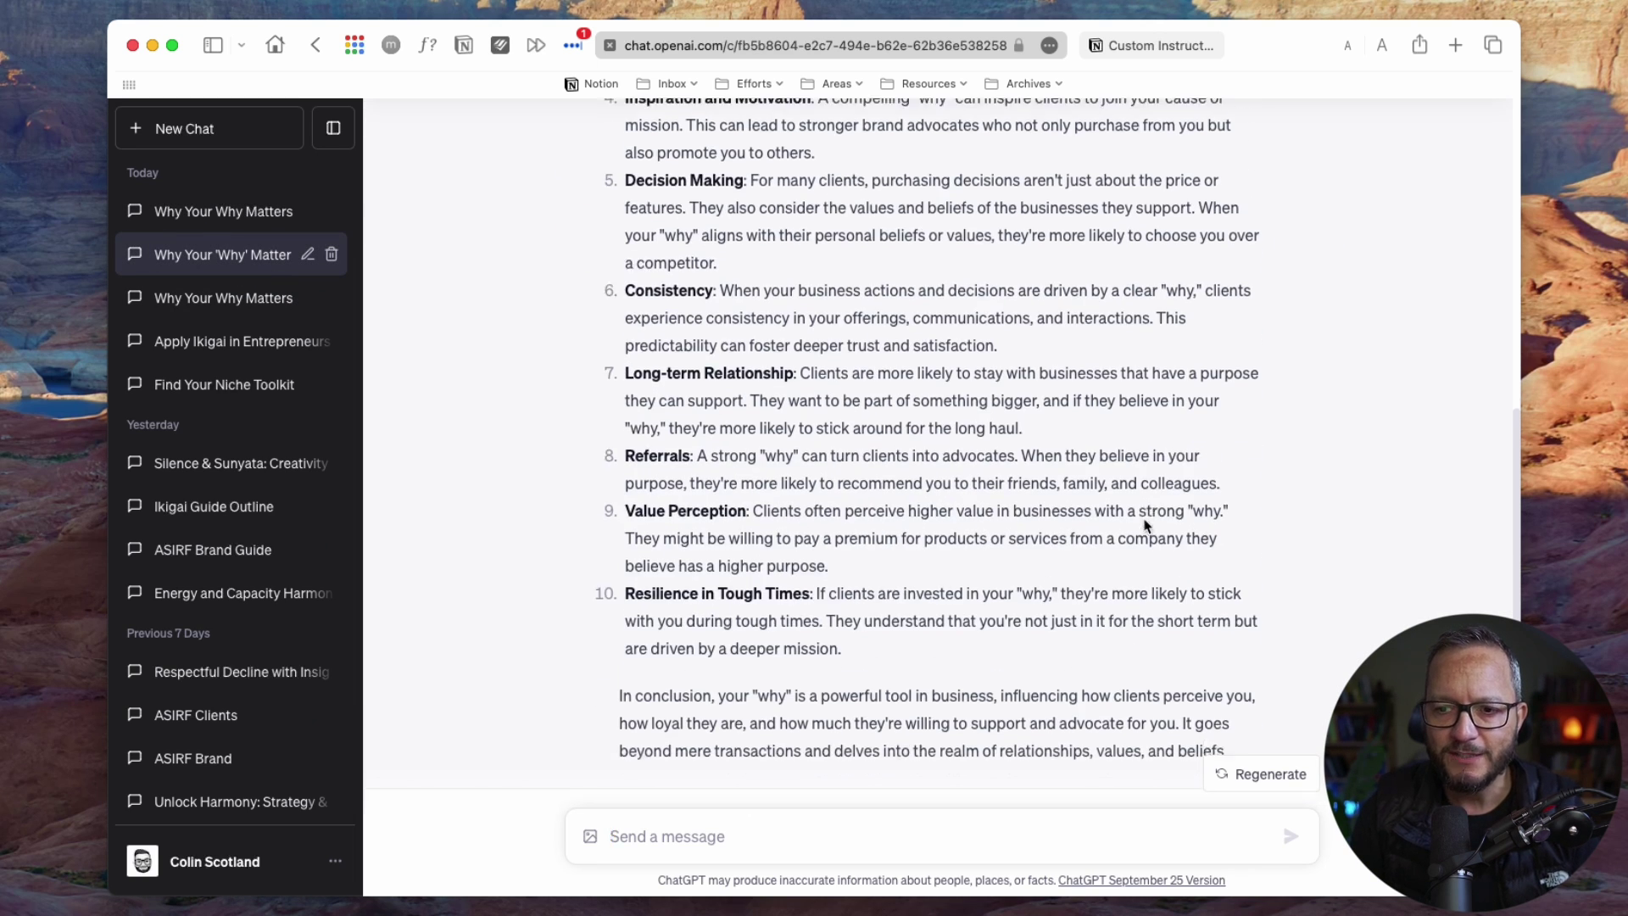
{"action": "scroll", "coordinate": [1144, 525], "scroll_direction": "down", "scroll_amount": 1}
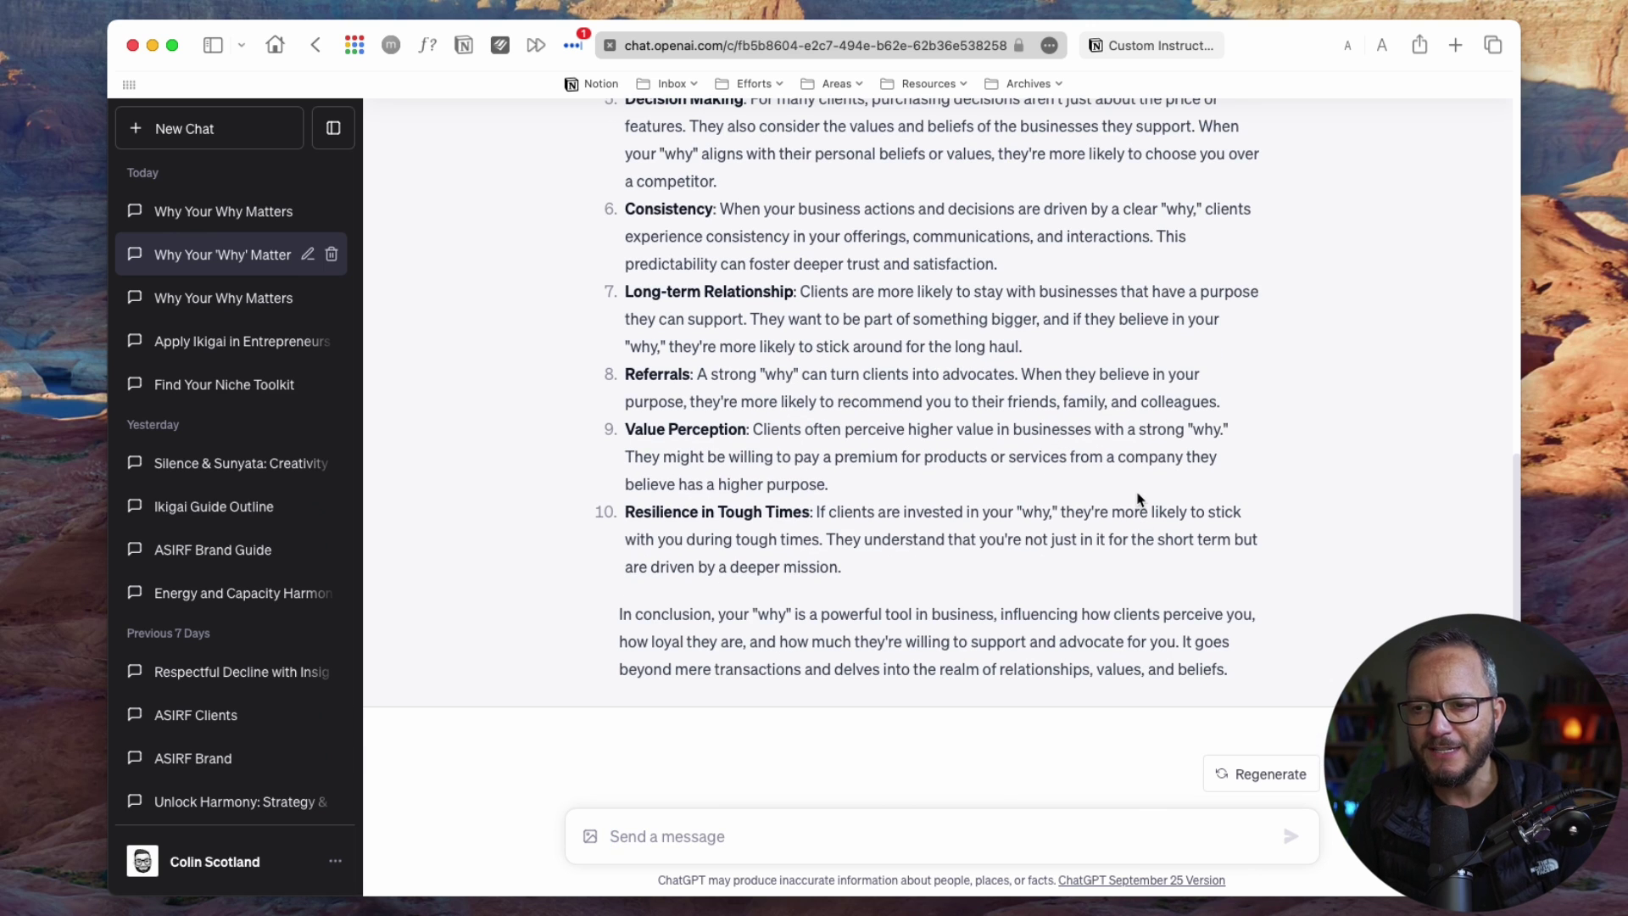